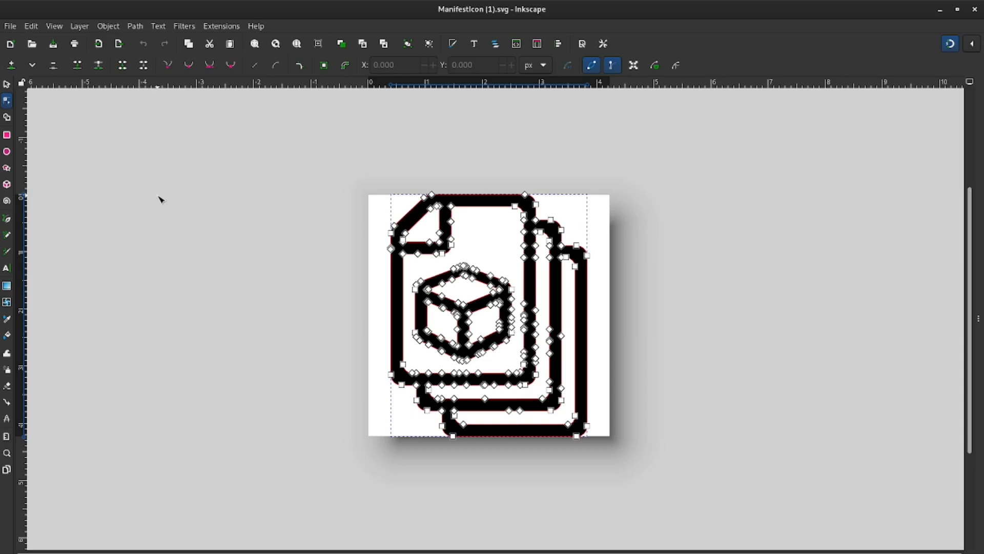
Recolour the icon path from black to a medium grey fill and deselect it.
click(159, 198)
click(439, 200)
click(157, 209)
click(426, 206)
click(191, 552)
click(252, 409)
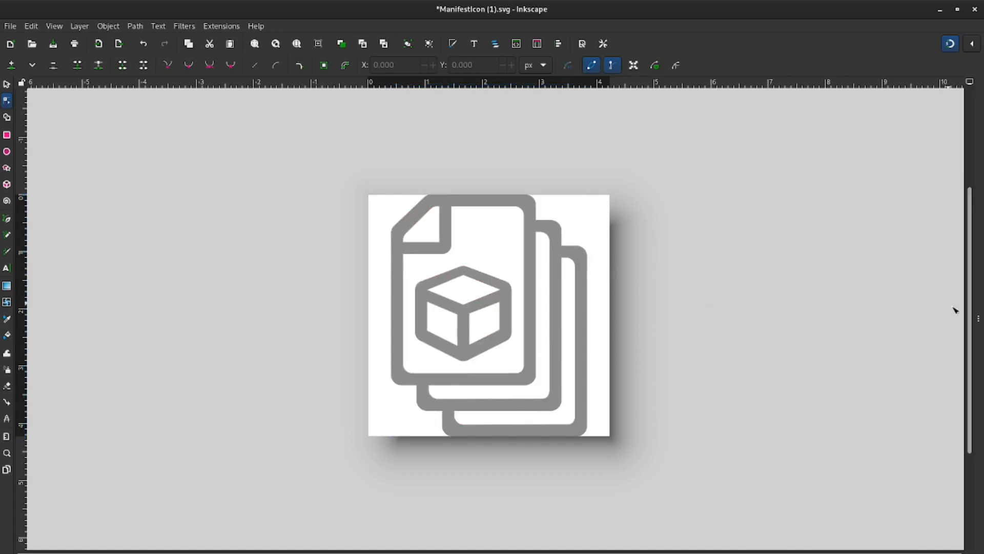
Lock the grey icon path path5 in the object list so it serves as a tracing reference.
click(978, 322)
click(611, 88)
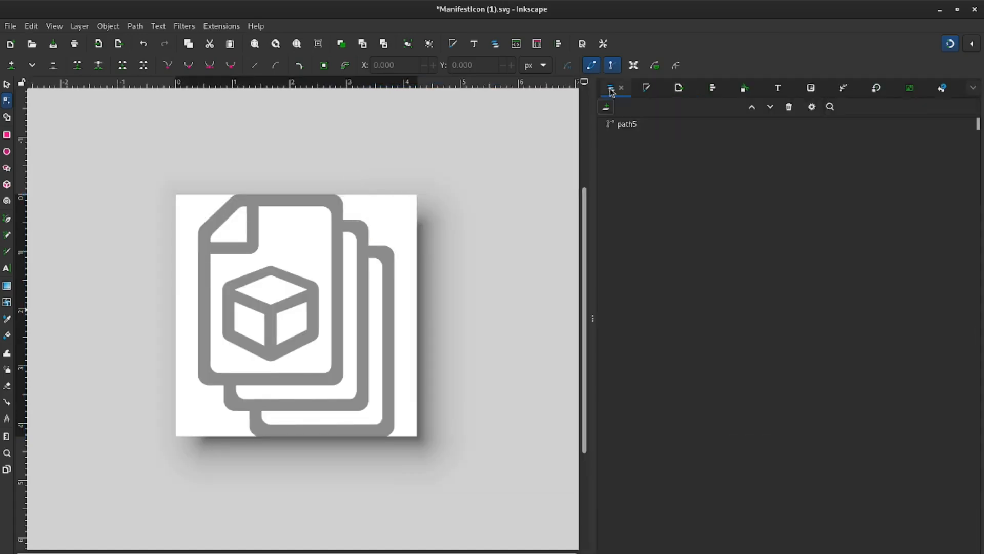
right_click(643, 127)
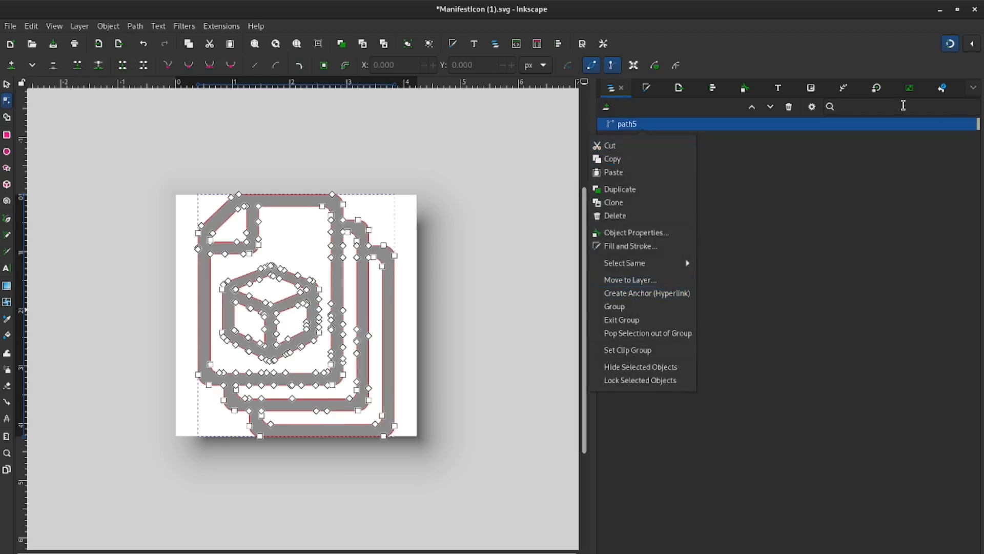
click(913, 154)
click(970, 125)
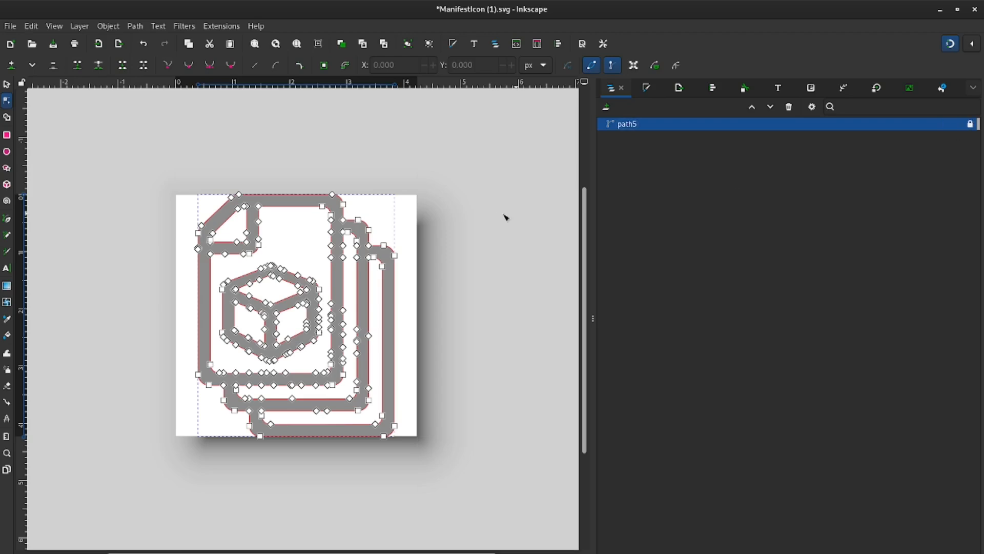
click(462, 220)
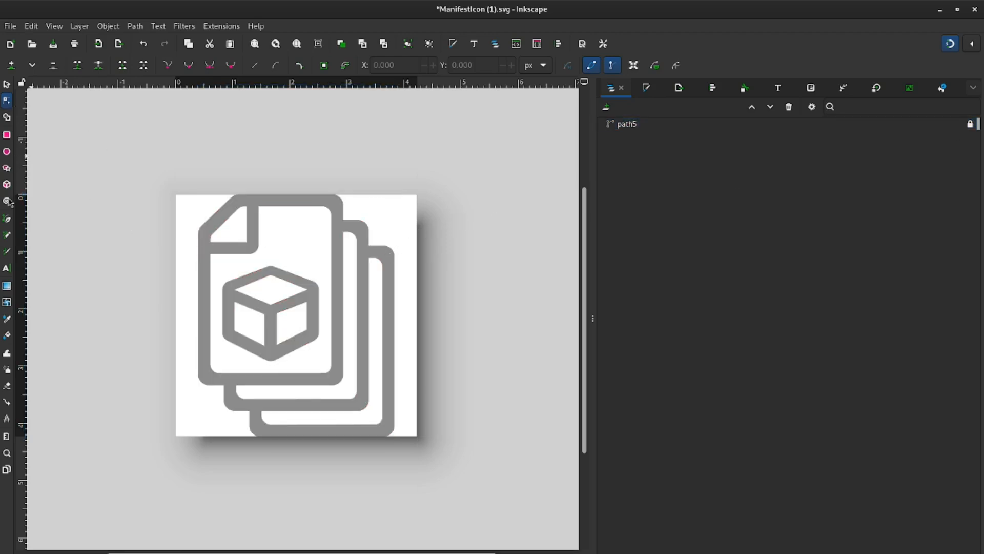
click(9, 222)
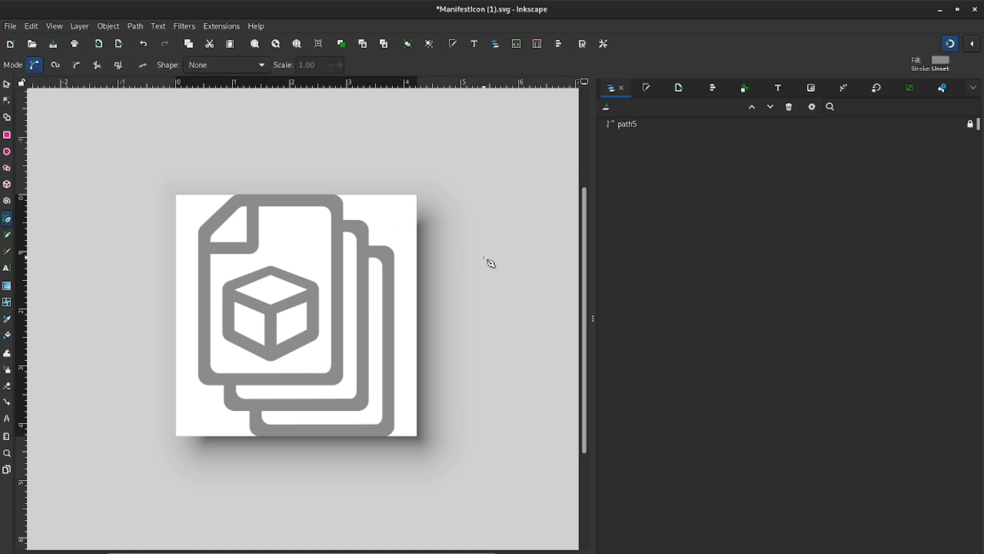
scroll(518, 277, left, 3)
key(plus)
key(plus)
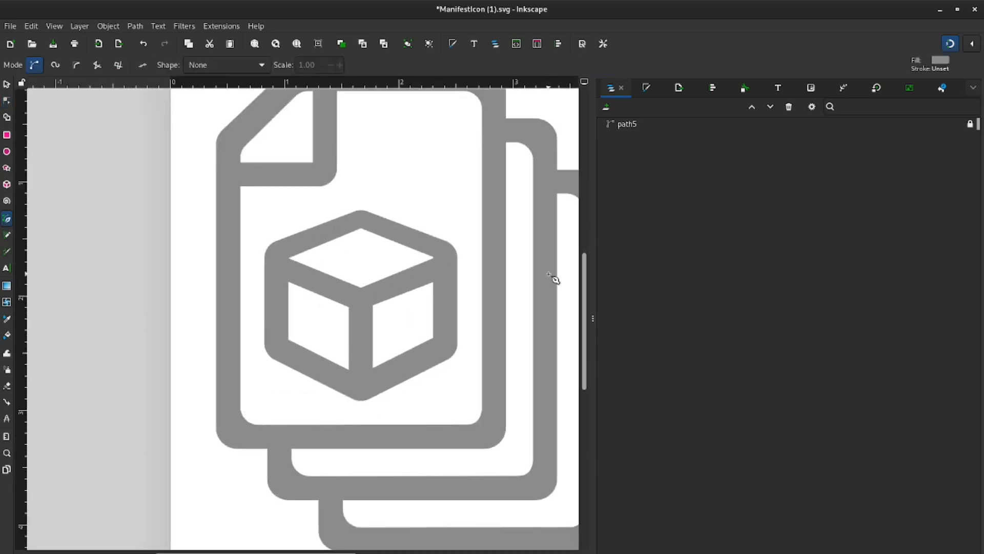
click(593, 318)
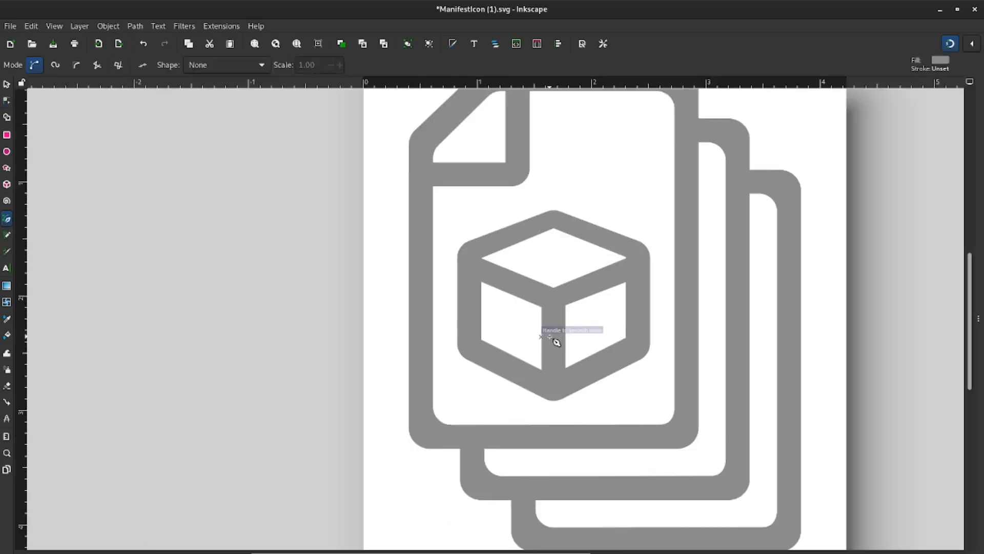
scroll(543, 308, up, 5)
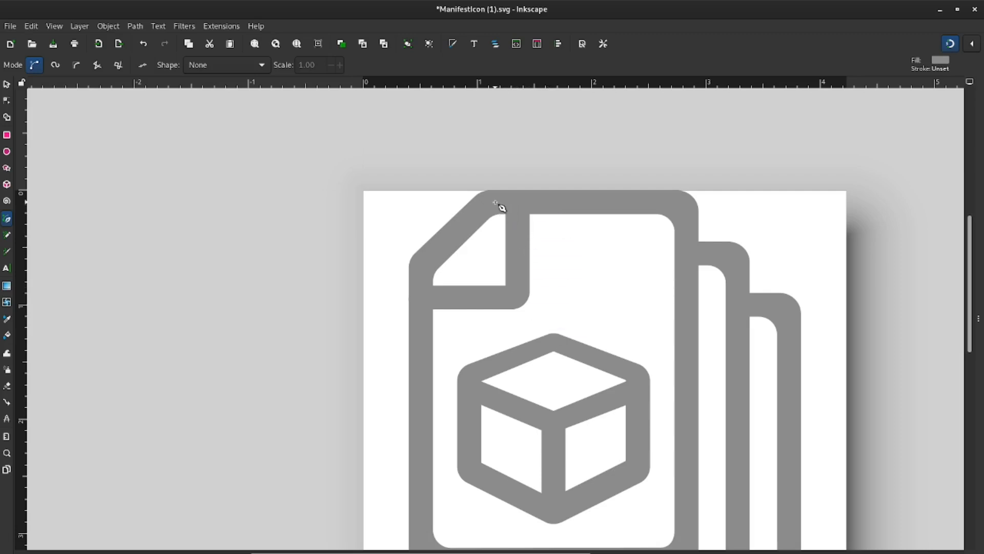
click(494, 202)
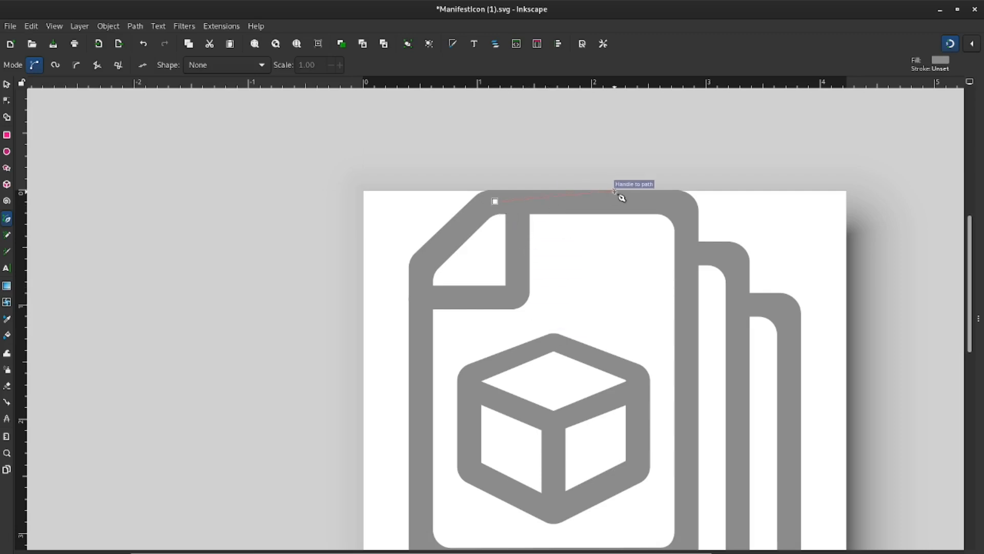
click(678, 201)
key(BackSpace)
key(Escape)
Draw a rectangle about 2.41 by 3.08 px over the front page and set both corner radii to 0.
click(6, 135)
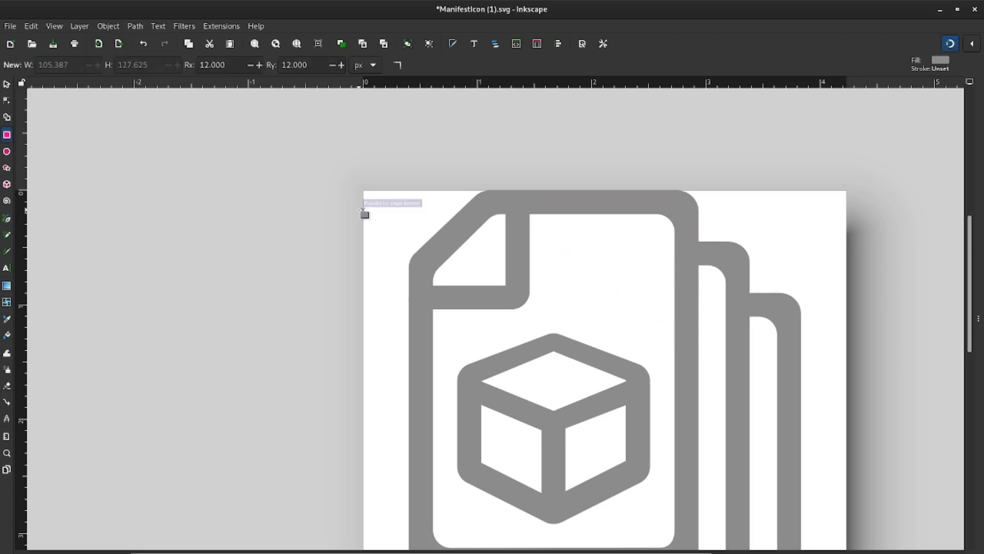
scroll(450, 253, down, 5)
drag(687, 437, 409, 83)
drag(236, 65, 201, 65)
text(0)
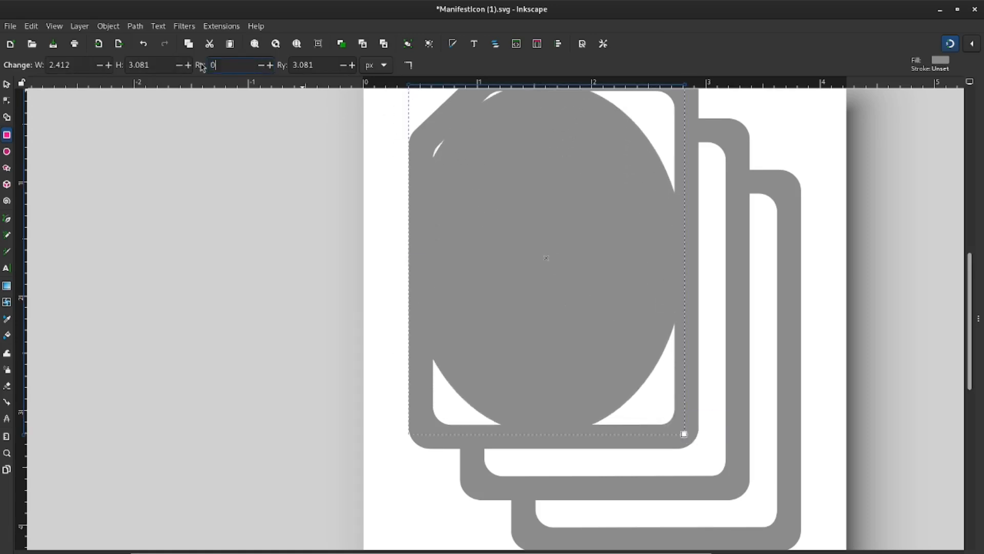
key(Tab)
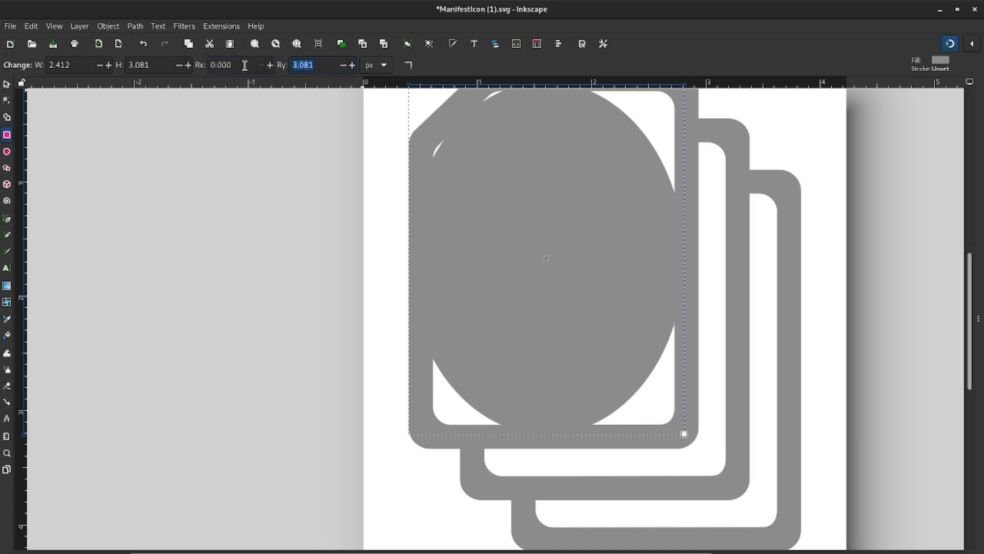
text(0)
key(Return)
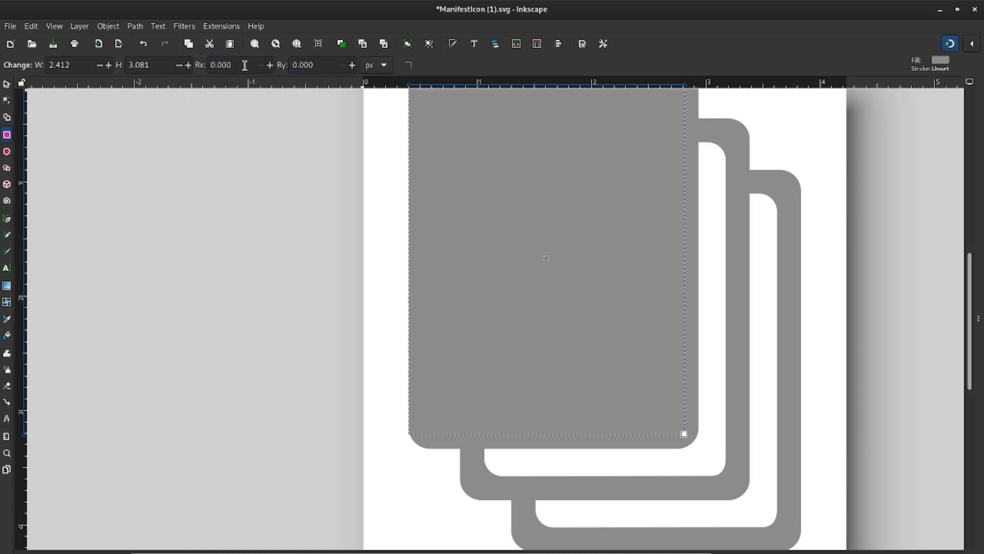
Narrow the rectangle to about 2.32 px by moving its left edge onto the middle of the page's left border.
scroll(325, 248, up, 2)
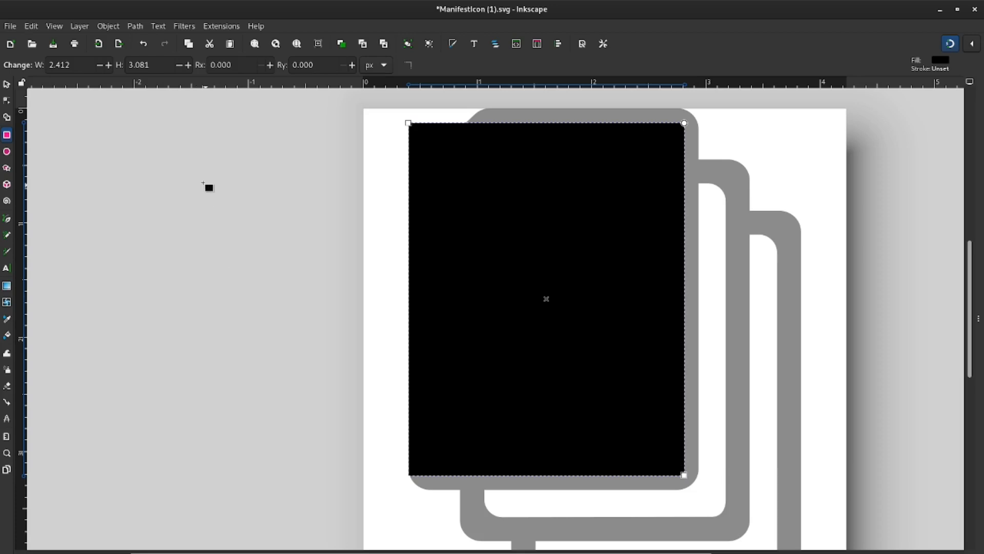
click(7, 83)
mouse_move(553, 237)
mouse_down()
mouse_move(609, 265)
mouse_move(633, 251)
mouse_move(568, 245)
mouse_up()
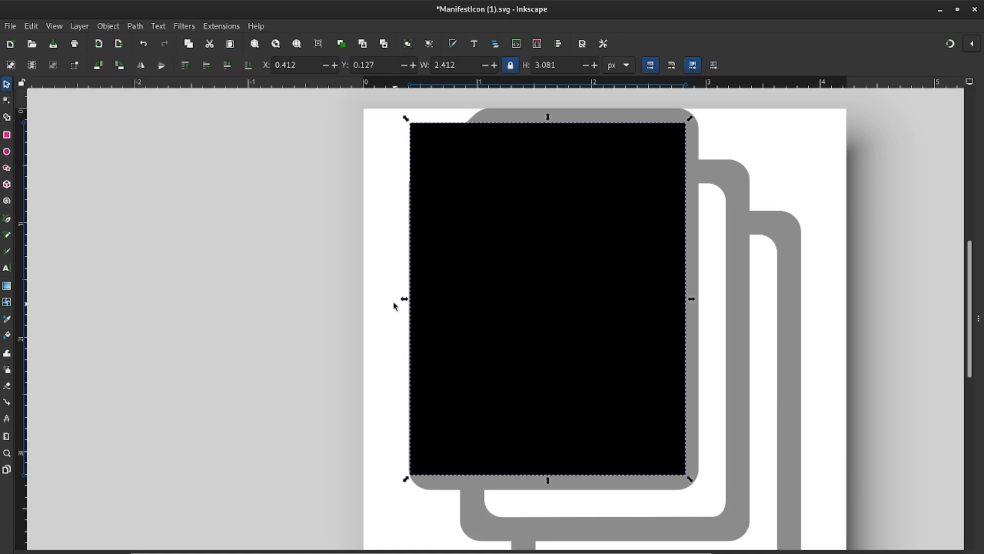
drag(405, 301, 412, 320)
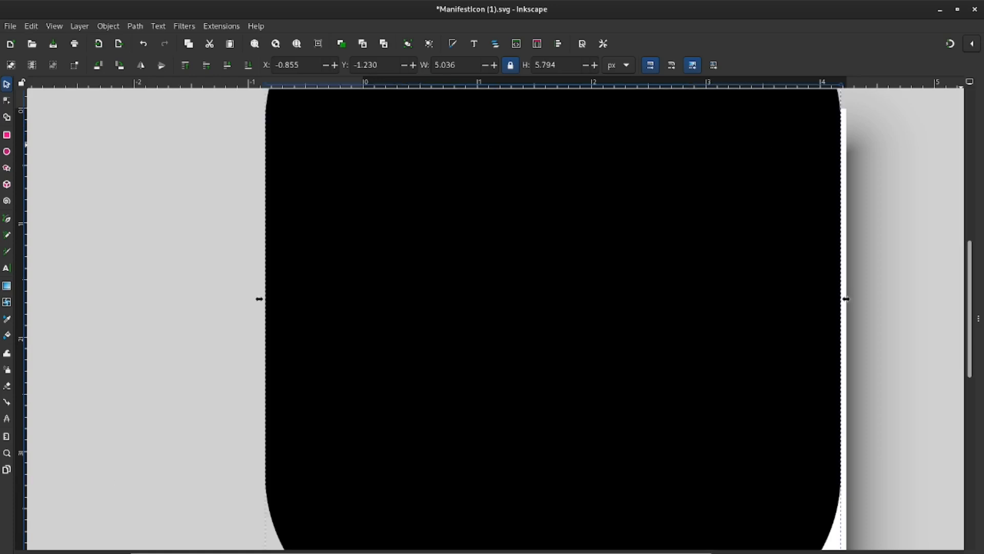
Set the rectangle's stroke width to 0.200 px to match the thickness of the page border.
click(978, 322)
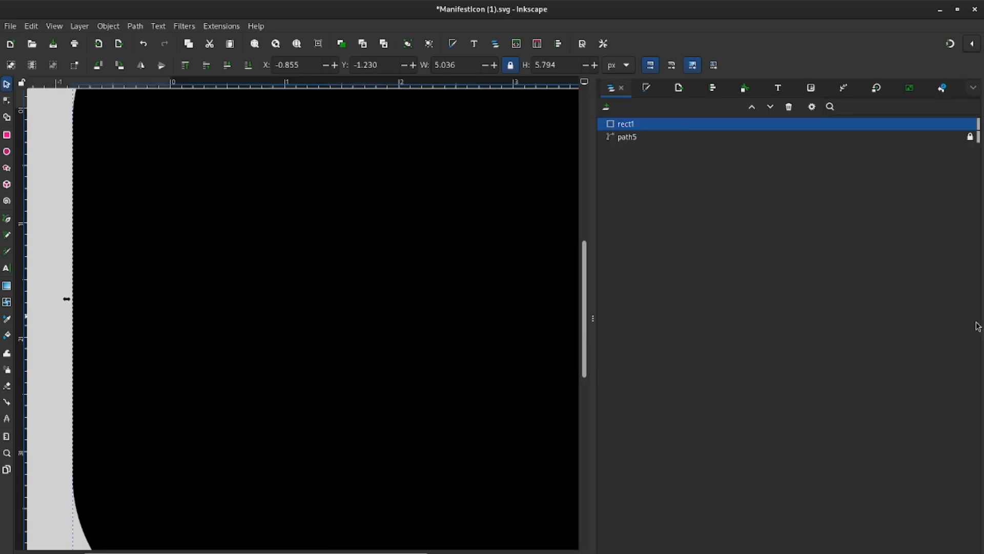
click(646, 89)
click(665, 106)
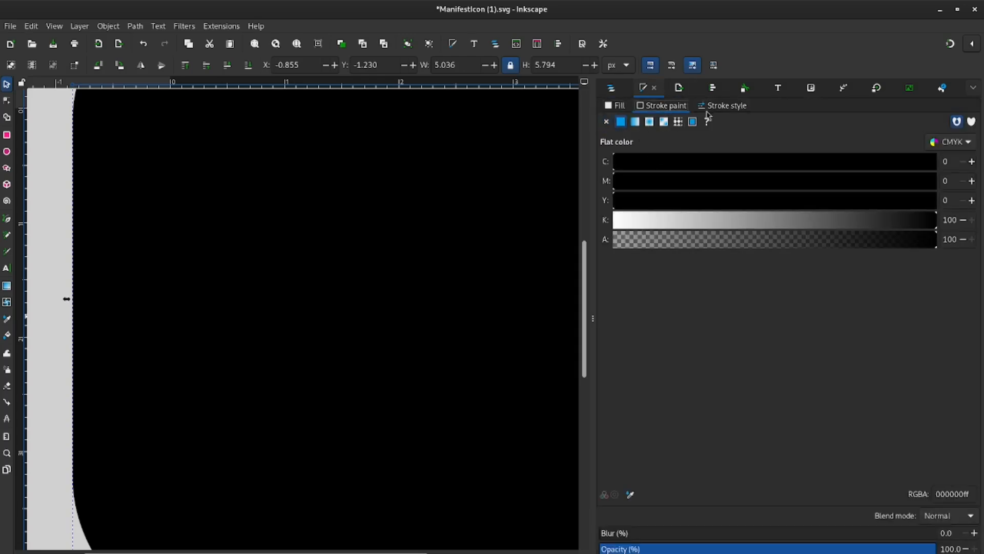
click(719, 107)
click(678, 125)
click(678, 125)
click(678, 126)
click(678, 125)
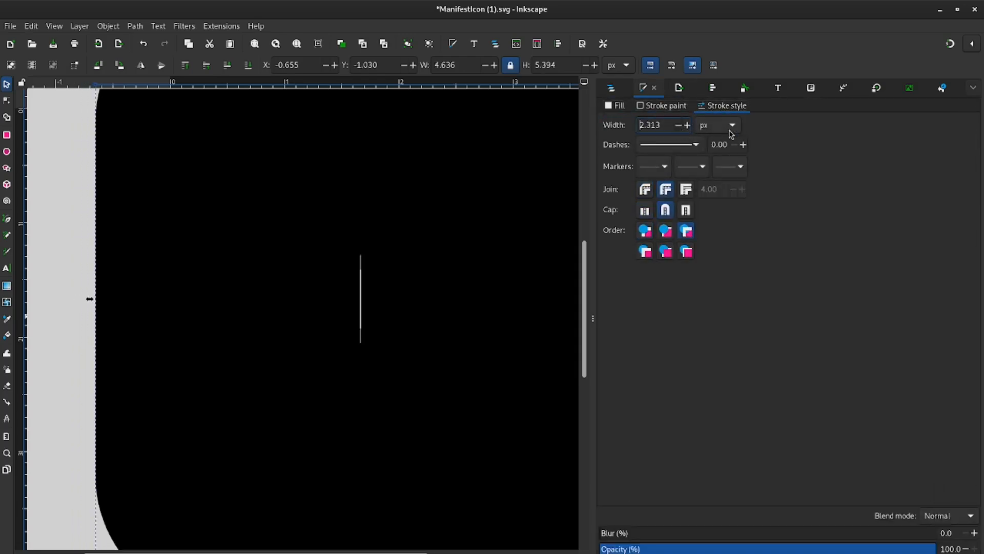
click(679, 126)
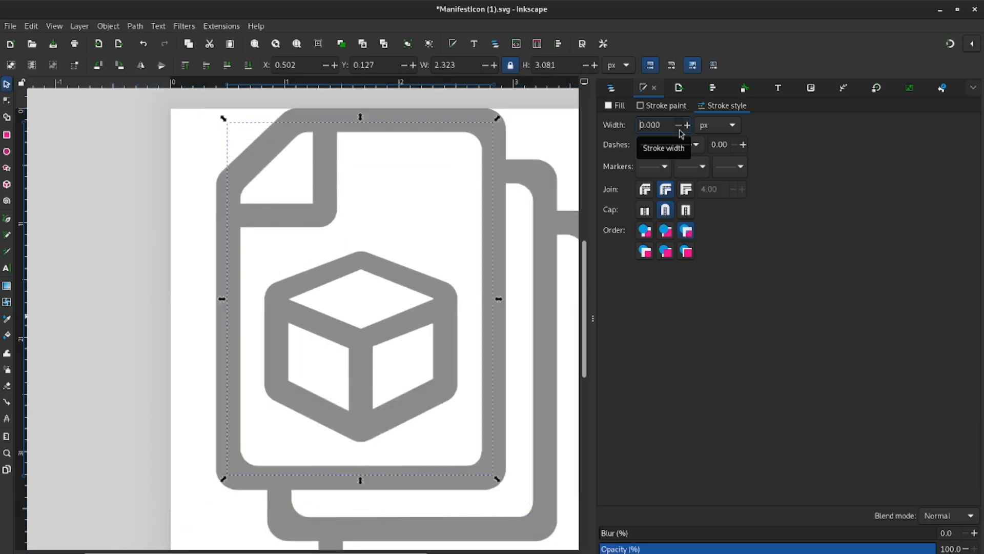
click(688, 126)
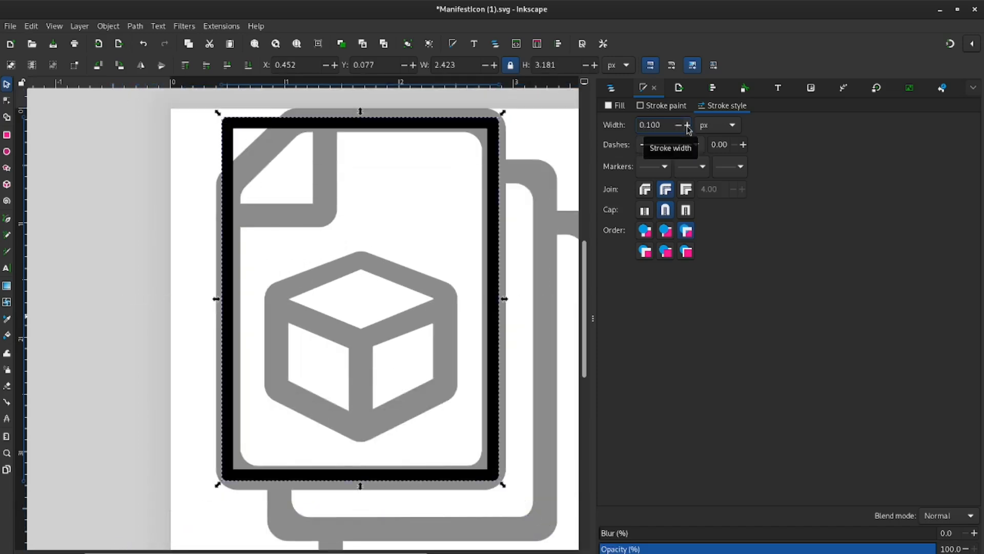
click(687, 126)
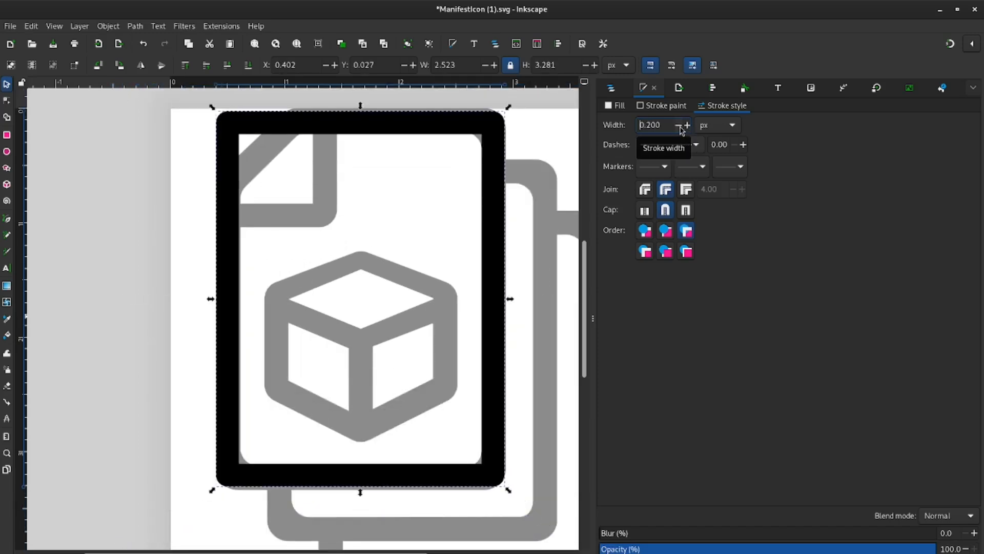
click(679, 125)
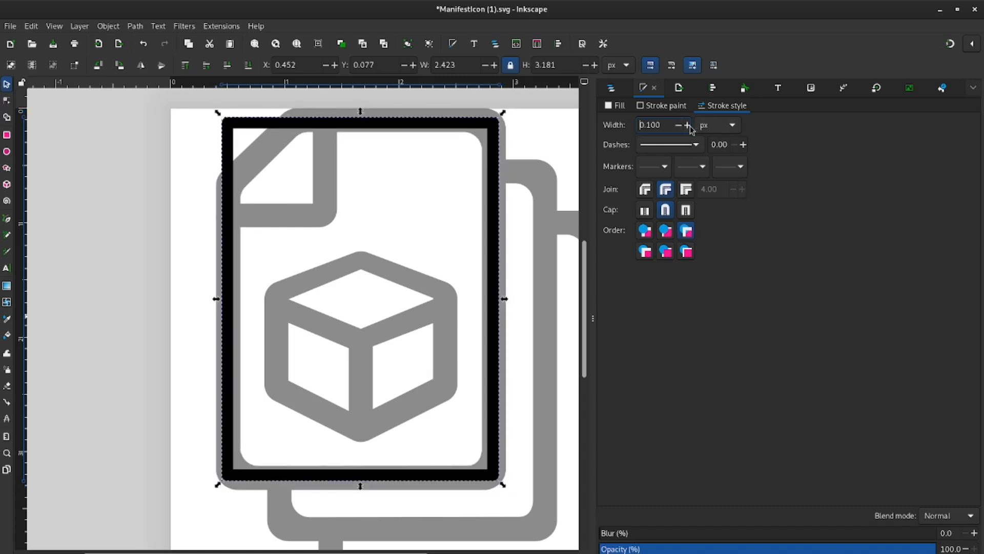
click(687, 125)
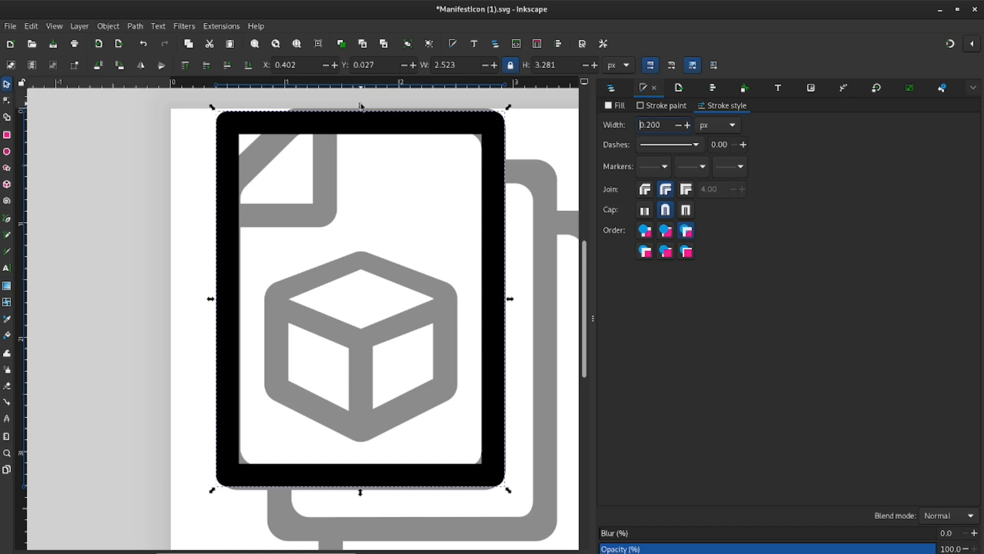
Stretch the rectangle to about 3.12 px high to match the page border and round its corners slightly, about 0.049 px.
drag(361, 106, 360, 103)
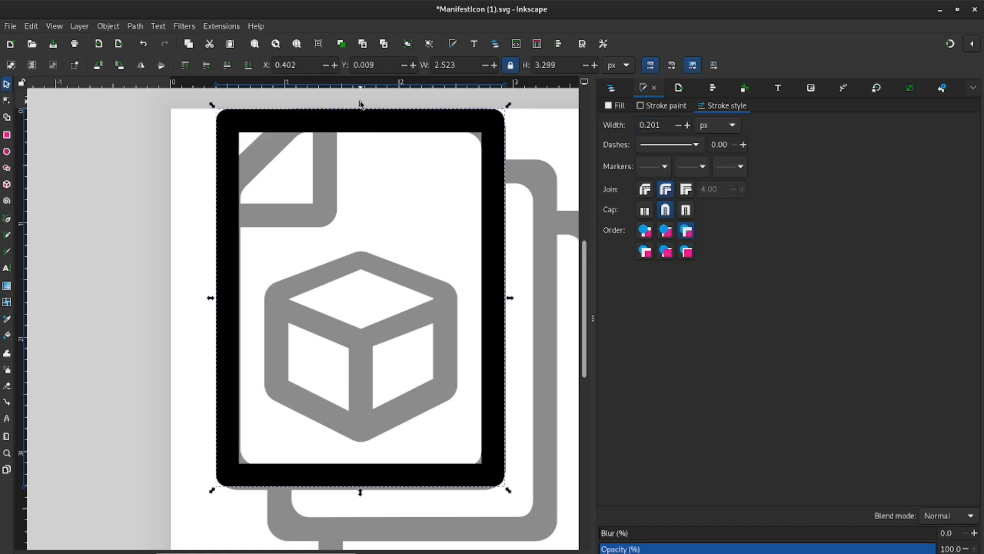
drag(361, 496, 356, 495)
key(r)
drag(227, 121, 227, 128)
key(ctrl+z)
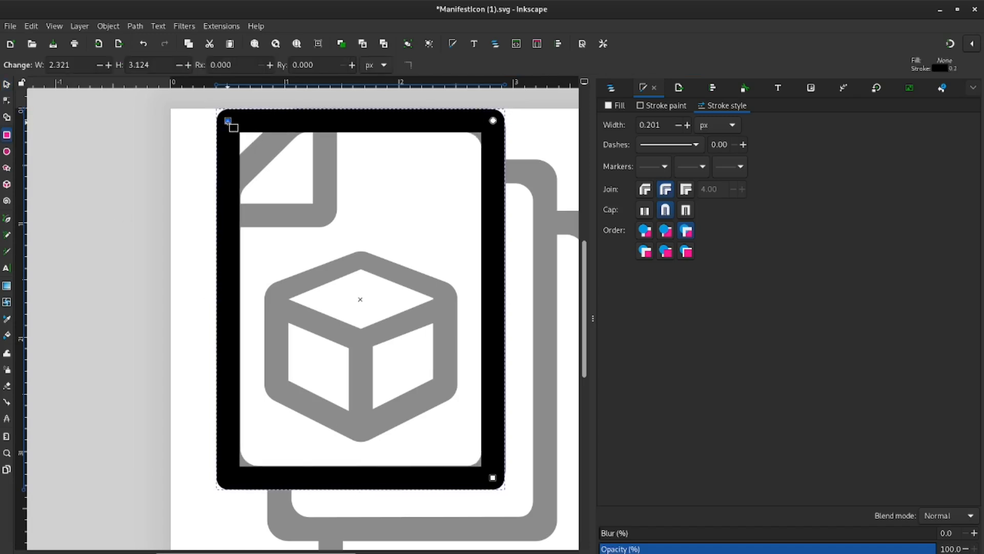
drag(493, 121, 493, 126)
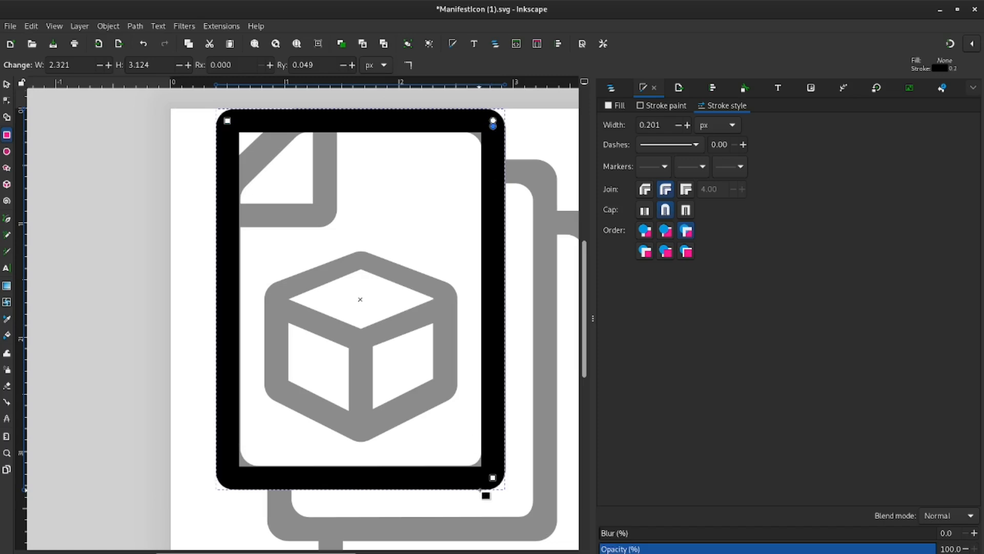
Convert the rounded rectangle to an editable path.
key(s)
double_click(286, 127)
click(134, 27)
click(154, 41)
Move the top-edge node at the path's upper-left corner right to about X 1.166 px.
click(11, 100)
click(231, 122)
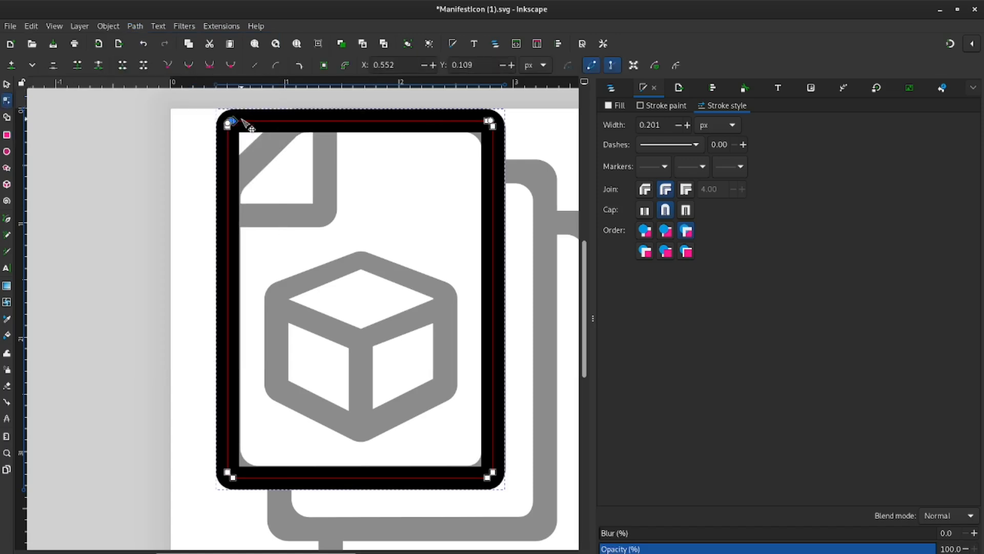
key(alt+Right)
key(alt+Right)
key(alt+Right)
key(alt+Right)
key(alt+Right)
key(alt+Right)
key(alt+Right)
key(alt+Right)
key(alt+Right)
key(alt+Right)
key(alt+Right)
key(alt+Right)
key(alt+Right)
key(alt+Right)
key(alt+Right)
key(alt+Right)
key(alt+Right)
key(alt+Right)
key(alt+Right)
key(alt+Right)
key(alt+Right)
key(alt+Right)
key(alt+Right)
key(alt+Right)
key(alt+Right)
key(alt+Right)
key(alt+Right)
key(alt+Right)
key(alt+Right)
key(alt+Right)
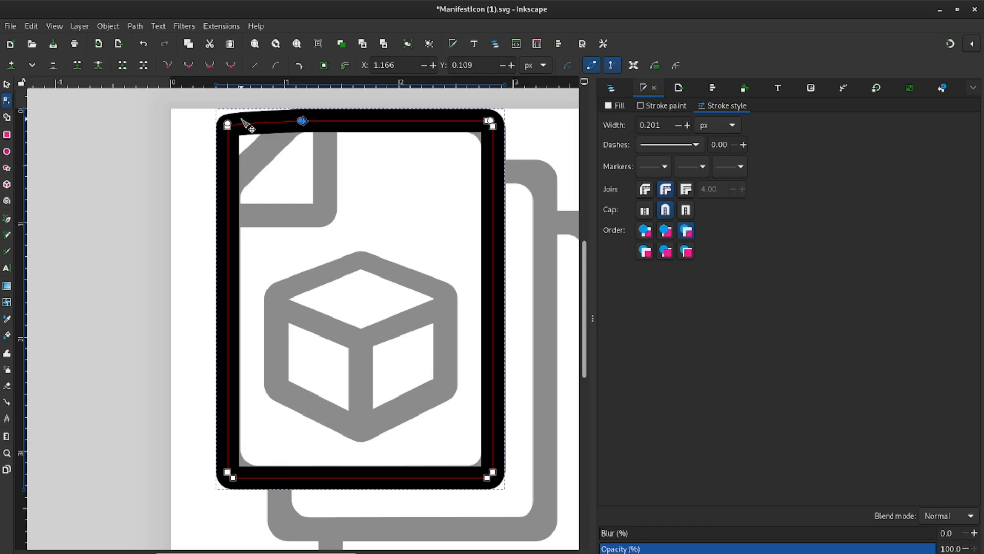
Move the left-edge node at the path's upper-left corner down to about Y 0.661 px.
click(227, 125)
key(alt+Down)
key(alt+Down)
key(alt+Down)
key(alt+Down)
key(alt+Down)
key(alt+Down)
key(alt+Down)
key(alt+Down)
key(alt+Down)
key(alt+Down)
key(alt+Down)
key(alt+Down)
key(alt+Down)
key(alt+Down)
key(alt+Down)
key(alt+Down)
key(alt+Down)
key(alt+Down)
key(alt+Down)
key(alt+Down)
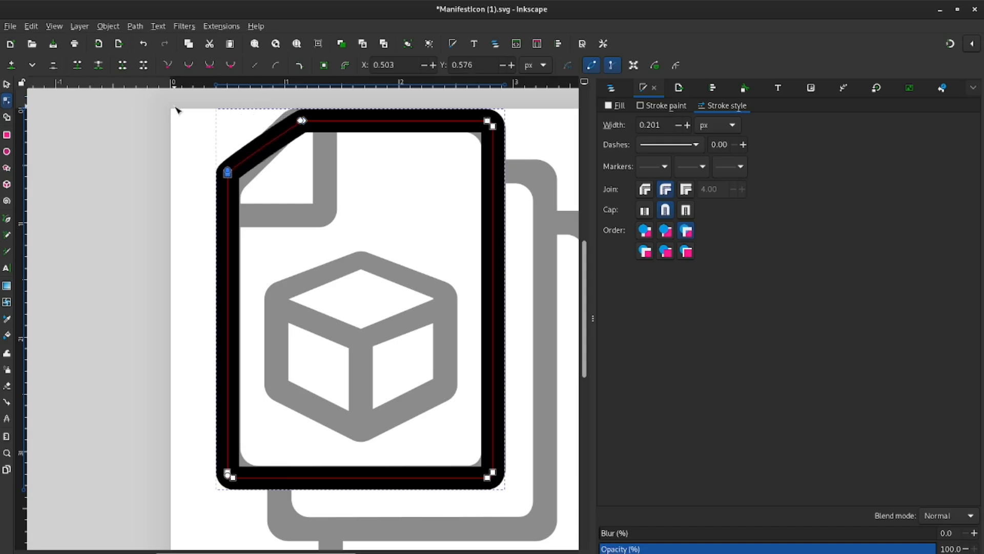
key(alt+Down)
key(alt+Down)
key(alt+Down)
key(alt+Down)
key(alt+Down)
key(alt+Down)
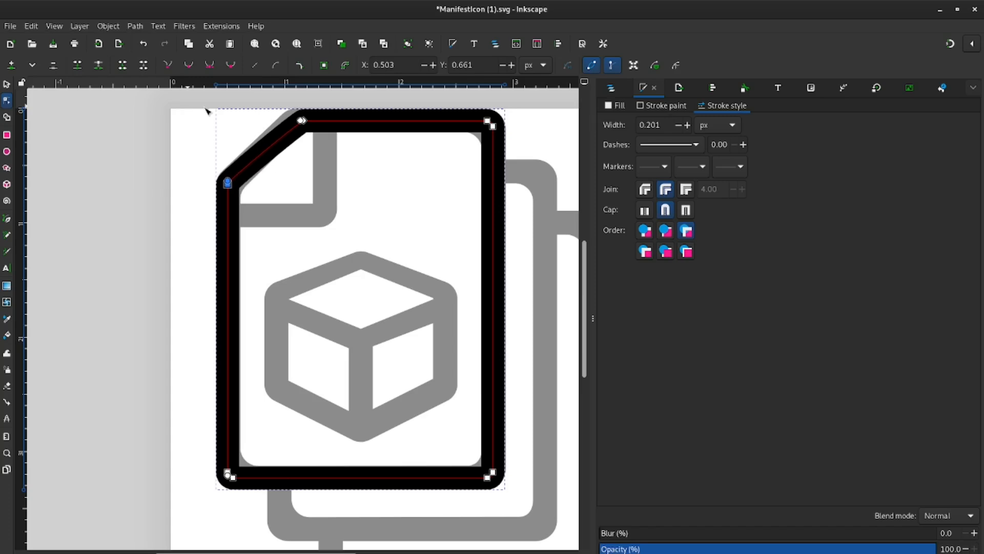
Shift the upper node of the page's diagonal corner left to about X 1.081 px and deselect the path.
click(300, 121)
key(alt+Left)
key(alt+Left)
key(alt+Left)
click(131, 212)
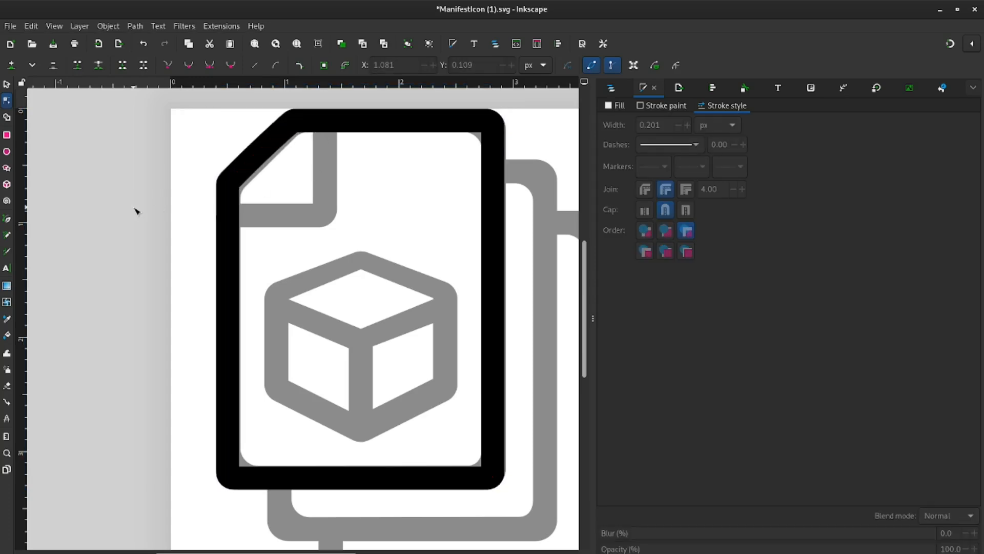
Draw an open L-shaped path with the Pen tool over the grey folded corner, from the page's left border to its upper border.
click(8, 219)
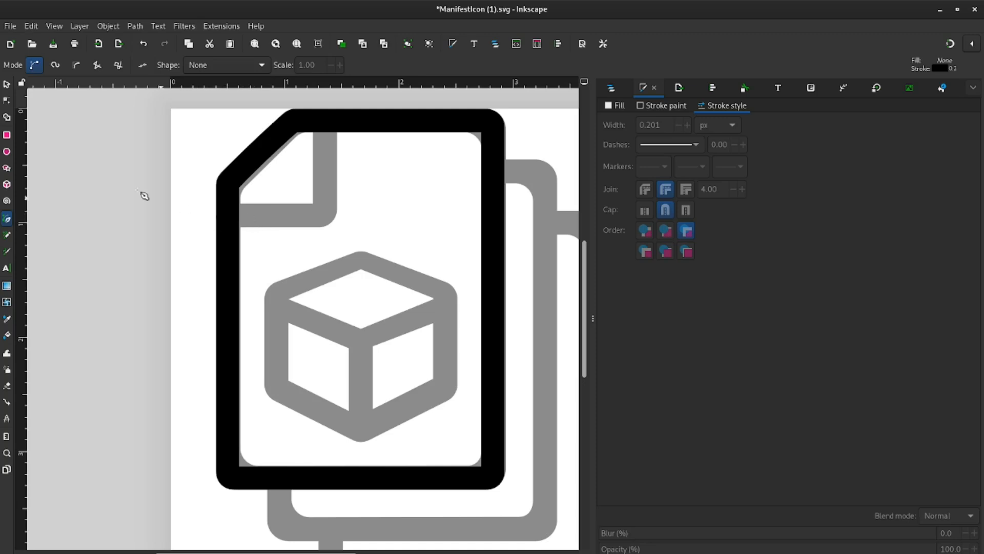
click(232, 221)
click(325, 220)
click(328, 129)
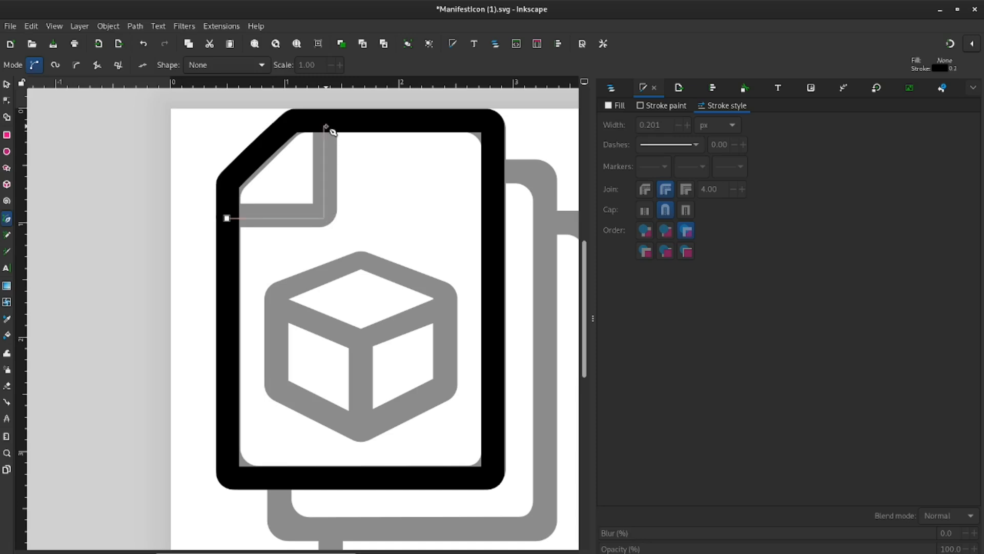
click(5, 82)
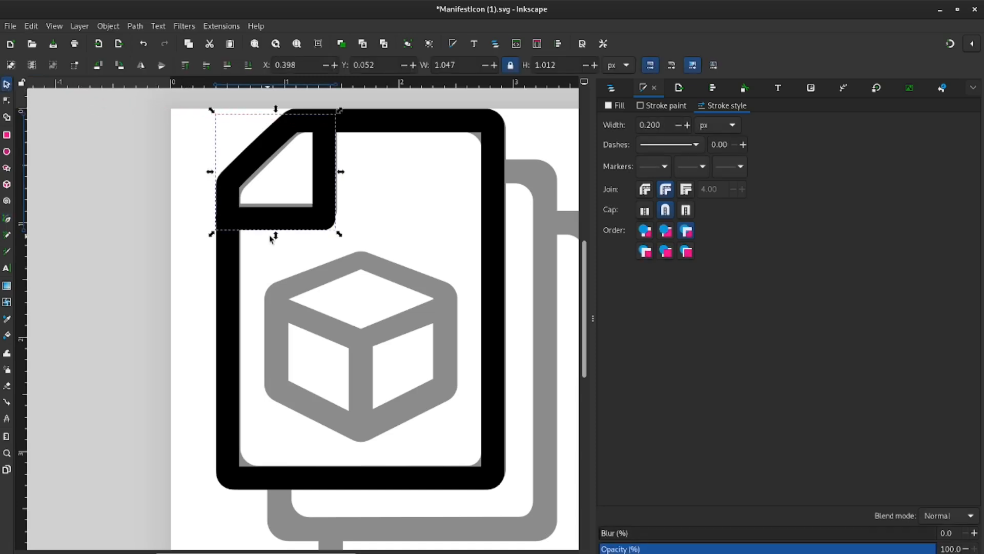
Nudge the fold path's horizontal segment up to about Y 0.937 px.
double_click(285, 220)
key(alt+Up)
key(alt+Up)
key(alt+Up)
key(alt+Up)
key(alt+Up)
key(alt+Up)
key(alt+Up)
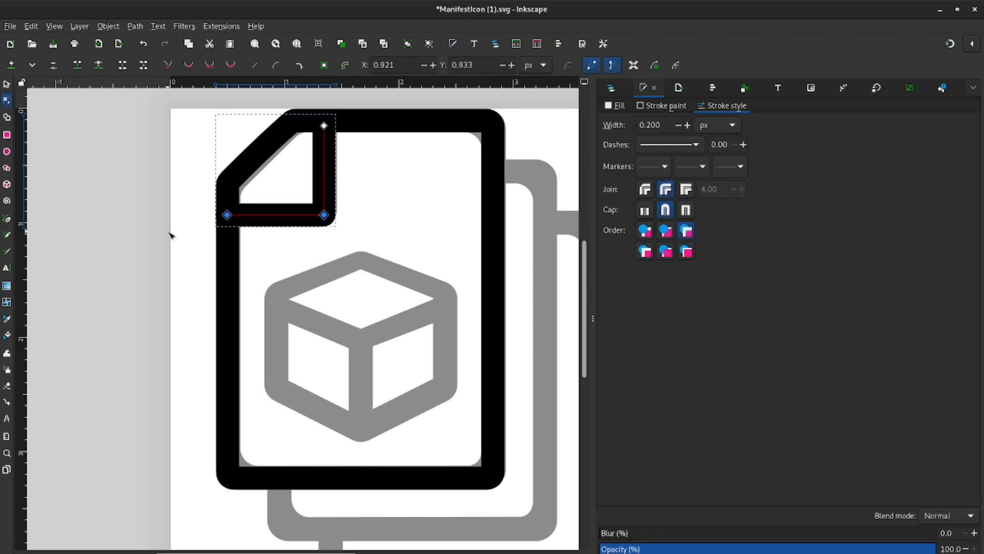
key(alt+Down)
key(Escape)
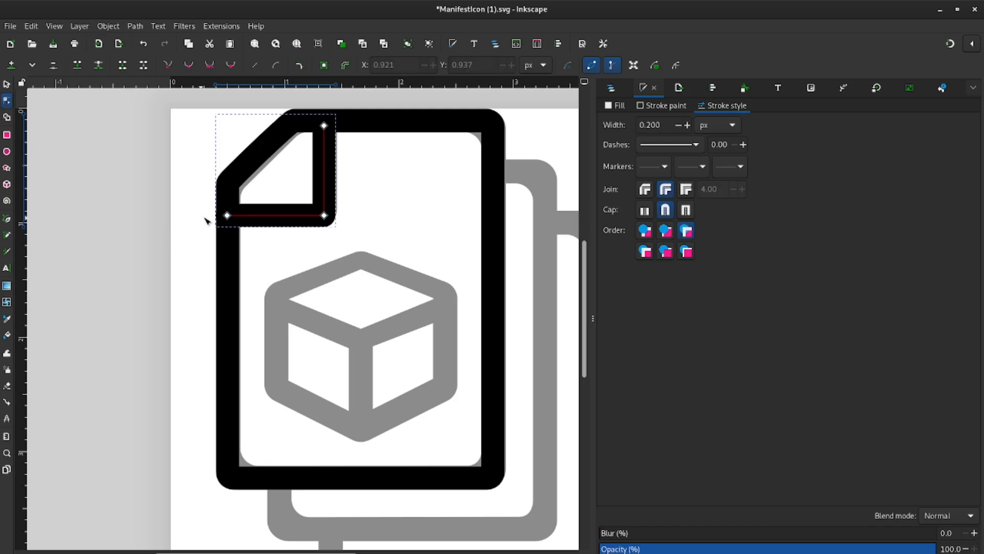
click(227, 216)
shift+click(324, 215)
key(Up)
key(ctrl+z)
key(alt+Down)
key(alt+Down)
key(alt+Down)
key(alt+Down)
key(alt+Down)
key(alt+Down)
key(alt+Up)
key(alt+Up)
key(alt+Up)
key(alt+Up)
key(alt+Up)
key(alt+Up)
Nudge the fold path's vertical segment right to about X 1.359 px.
click(324, 125)
shift+click(324, 215)
key(alt+Right)
key(alt+Right)
key(alt+Right)
key(Escape)
Lower the fold path's opacity to 40.5% and nudge the whole path left to about X 0.389 px over the grey original.
drag(713, 548, 735, 549)
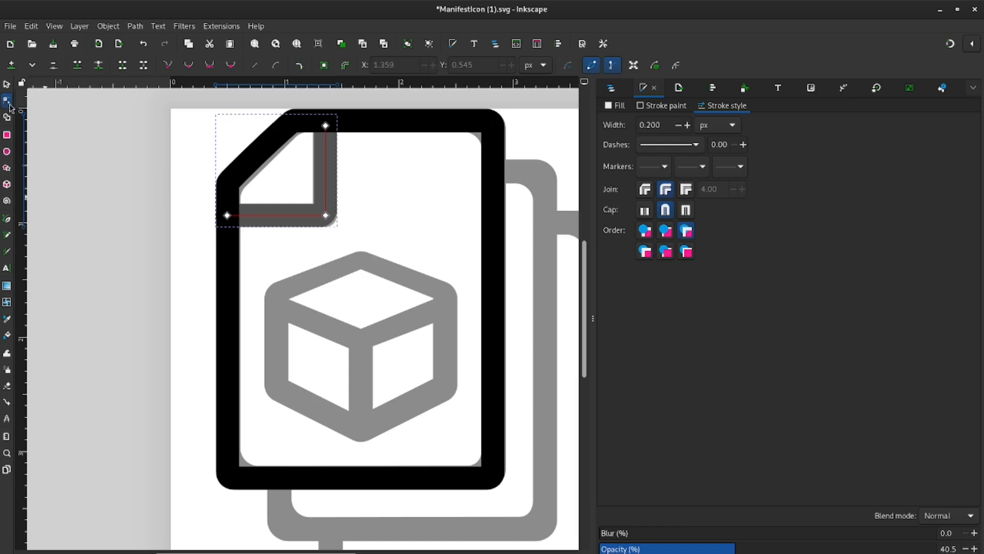
click(7, 83)
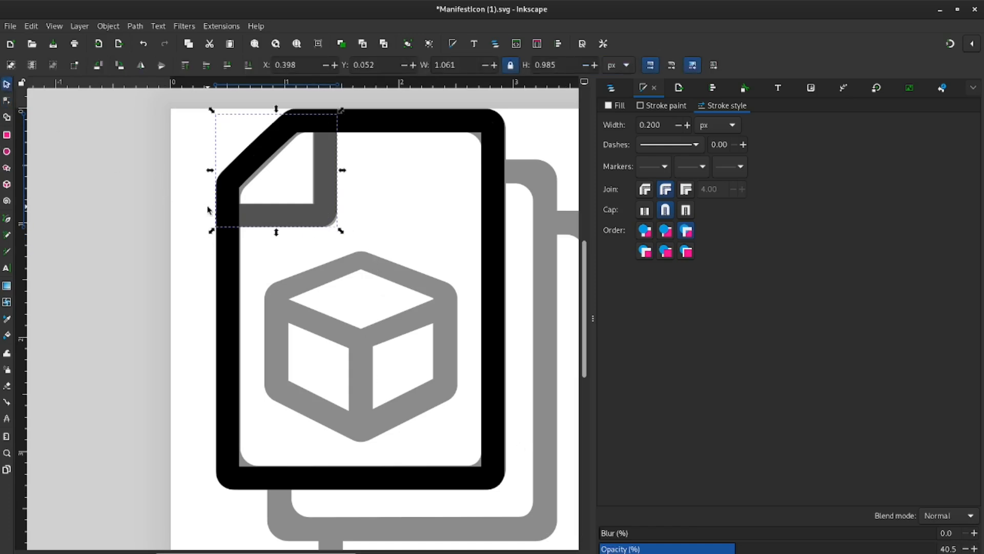
key(alt+Left)
key(alt+Left)
key(alt+Left)
key(alt+Left)
key(alt+Up)
key(alt+Up)
key(alt+Up)
key(alt+Right)
key(alt+Down)
key(alt+Down)
key(alt+Right)
key(alt+Right)
key(alt+Down)
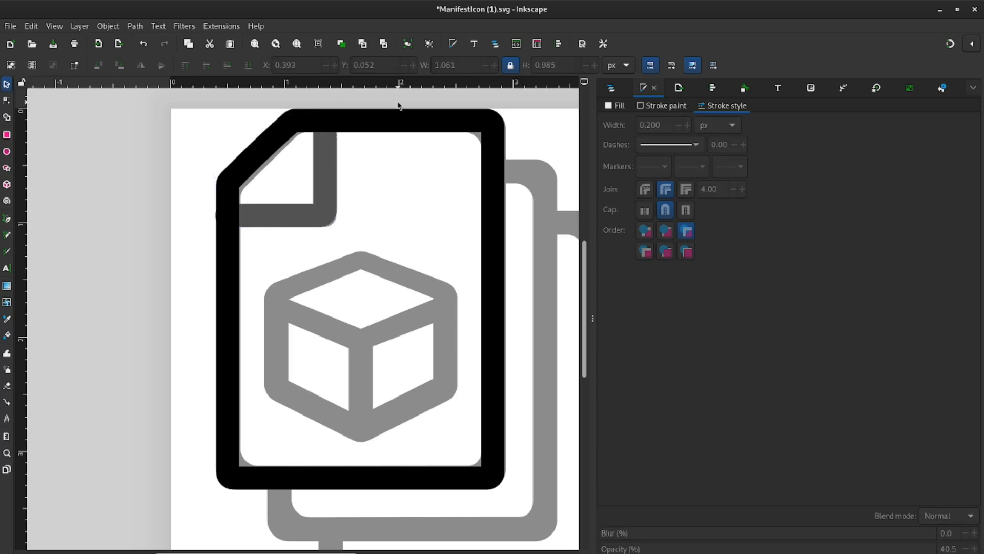
Restore the fold path's opacity to 100% and deselect it.
click(412, 122)
click(330, 215)
drag(735, 549, 938, 548)
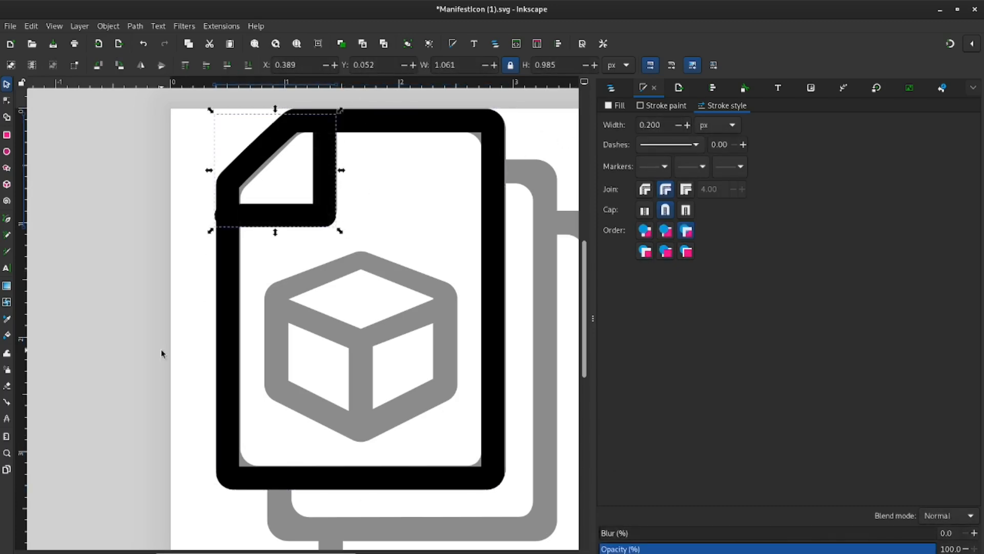
click(110, 309)
Give the fold path butt stroke caps and save the document.
click(245, 222)
key(n)
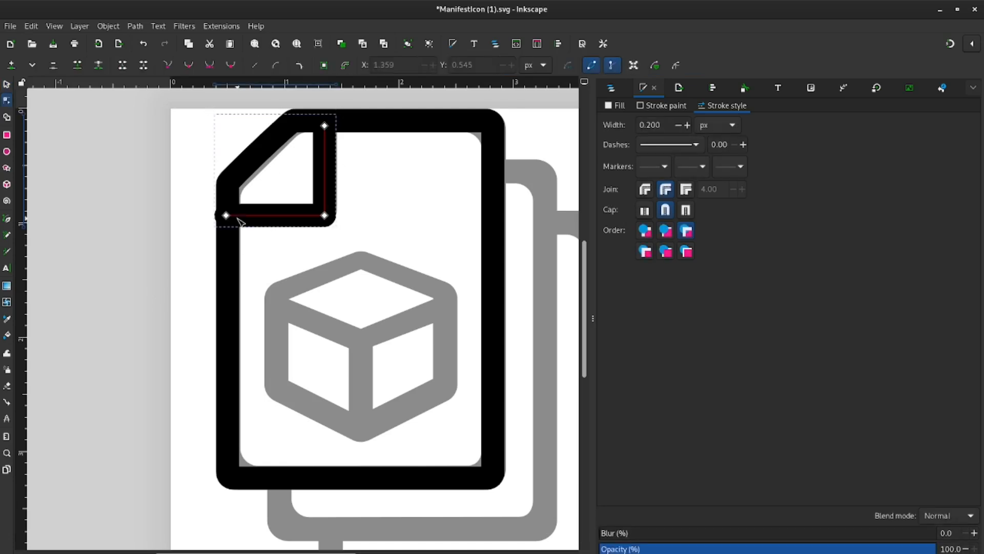
click(645, 210)
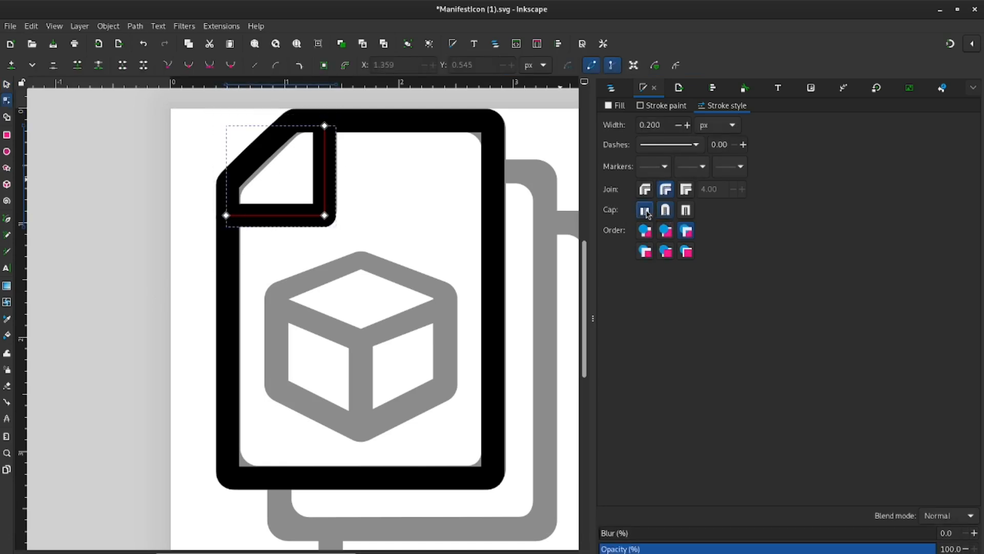
click(400, 289)
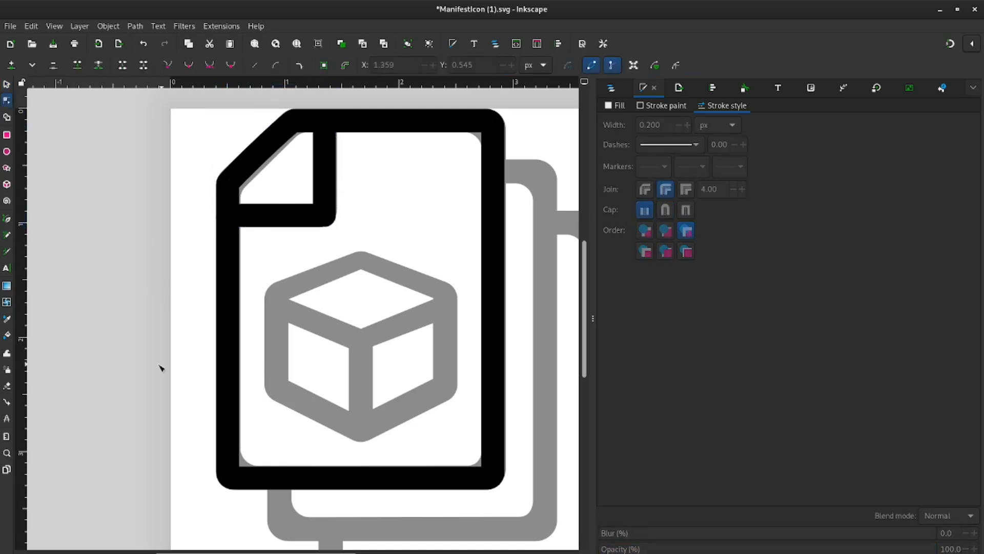
key(ctrl+s)
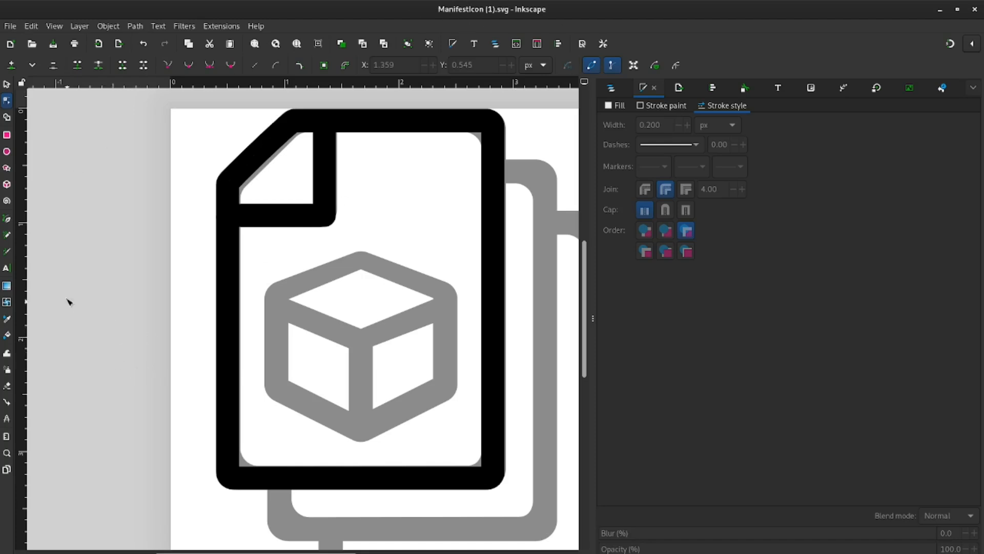
Draw a polygon with 6 corners beside the page.
click(5, 135)
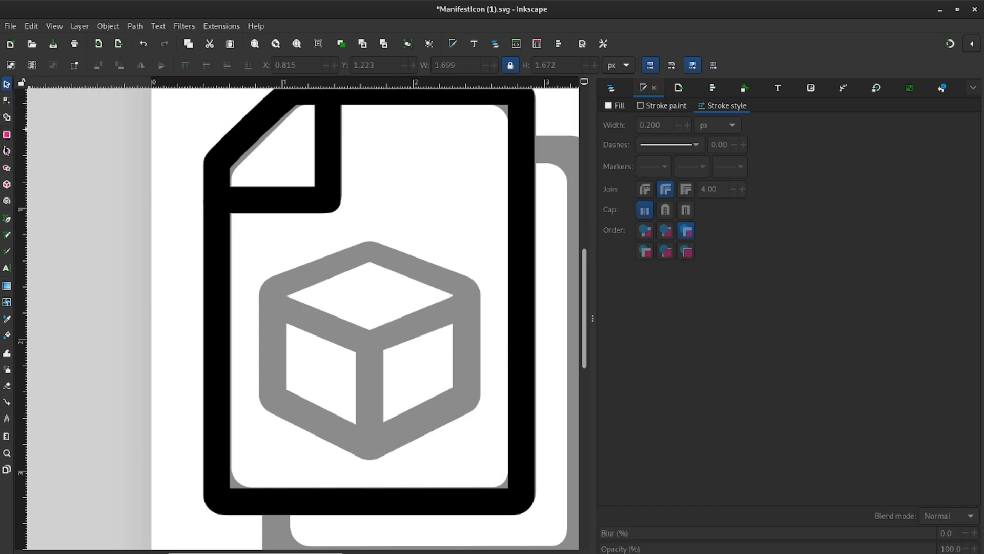
click(6, 167)
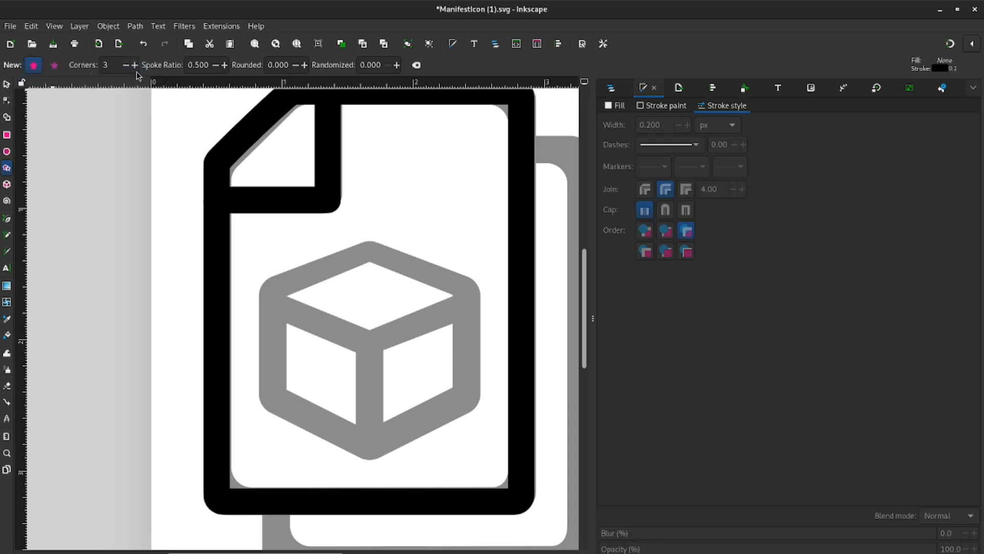
mouse_move(83, 194)
mouse_down()
mouse_move(176, 279)
mouse_move(162, 237)
mouse_up()
Move the hexagon onto the grey cube and line up its left side with the cube's outer edge.
click(7, 84)
mouse_move(119, 137)
mouse_down()
mouse_move(396, 286)
mouse_move(413, 286)
mouse_up()
drag(278, 342, 259, 345)
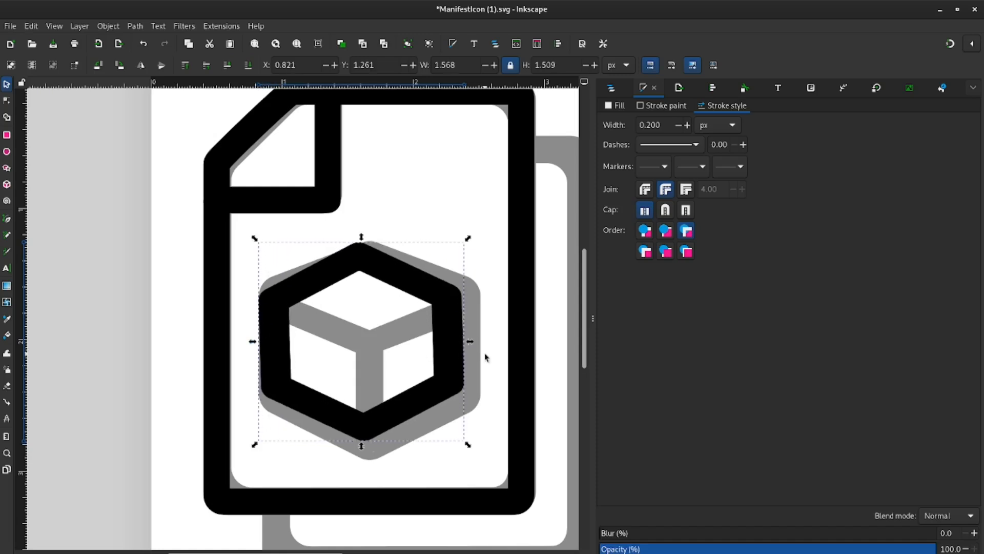
Stretch the hexagon to about 1.700 by 1.660 px to match the cube's outline and rotate it slightly to straighten its sides.
drag(471, 347, 490, 352)
drag(372, 242, 373, 241)
drag(371, 449, 368, 465)
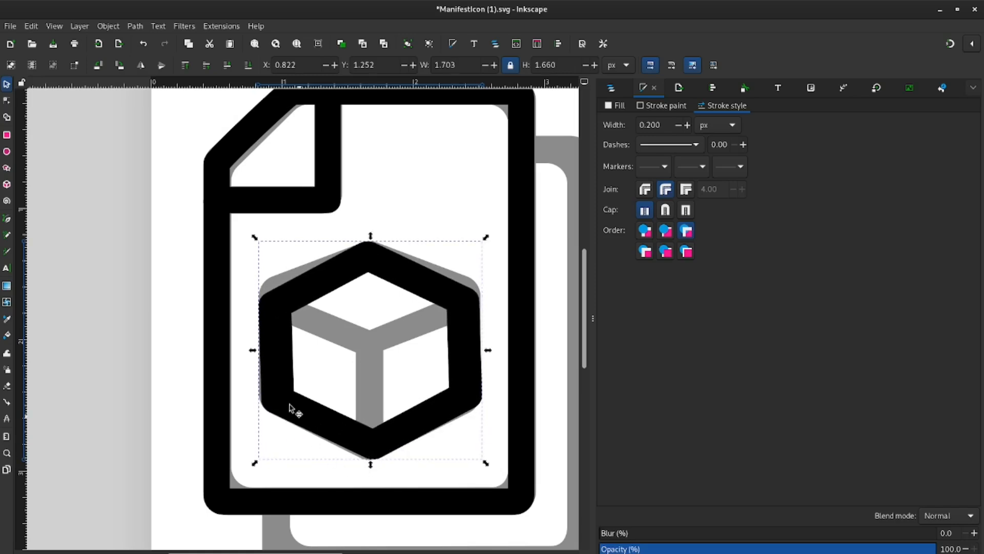
drag(255, 352, 252, 351)
click(269, 355)
drag(488, 238, 489, 244)
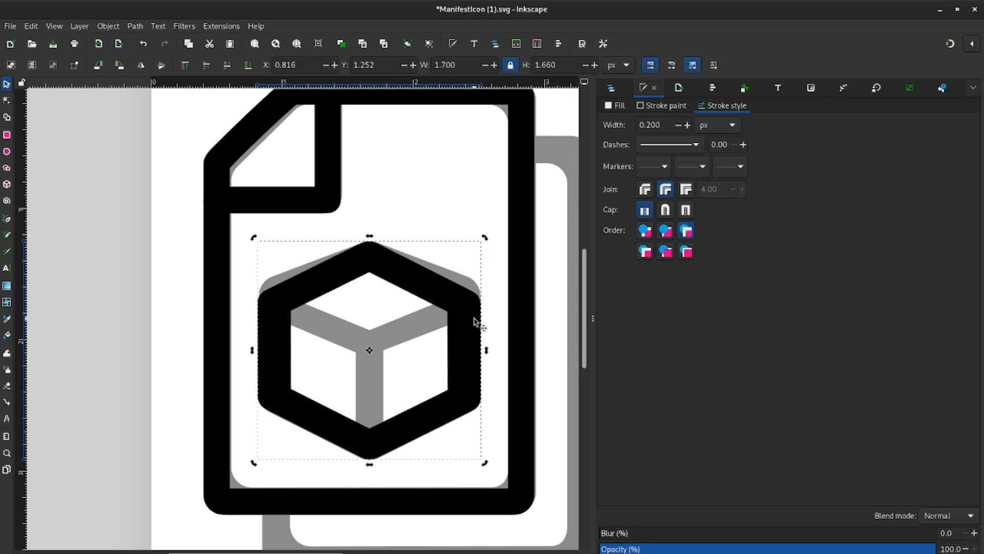
key(Up)
key(Up)
key(ctrl+z)
key(ctrl+z)
key(ctrl+shift+z)
Convert the hexagon to an editable path.
click(79, 271)
double_click(274, 318)
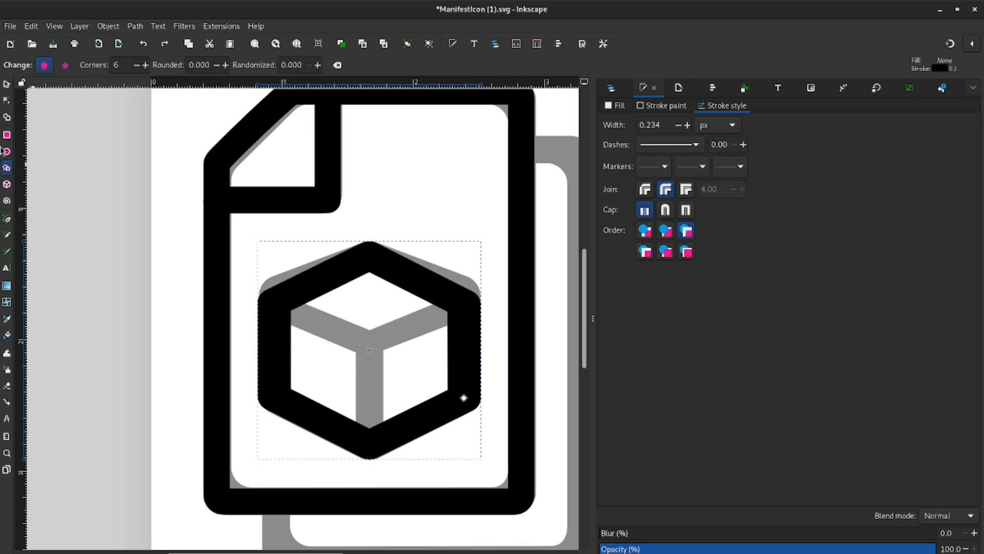
click(136, 26)
click(169, 37)
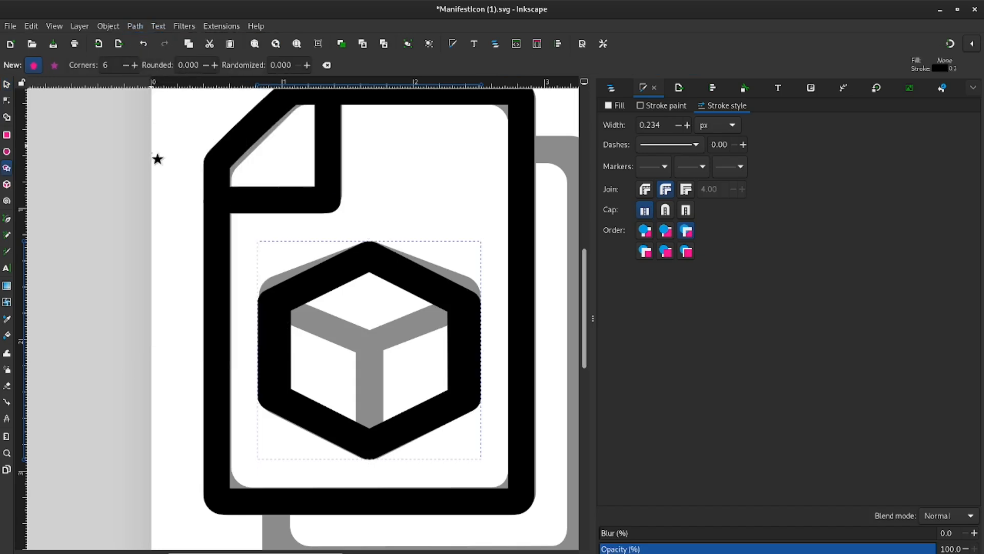
Nudge the hexagon's upper-left and upper-right nodes up together to about Y 1.632 px.
click(6, 100)
click(275, 302)
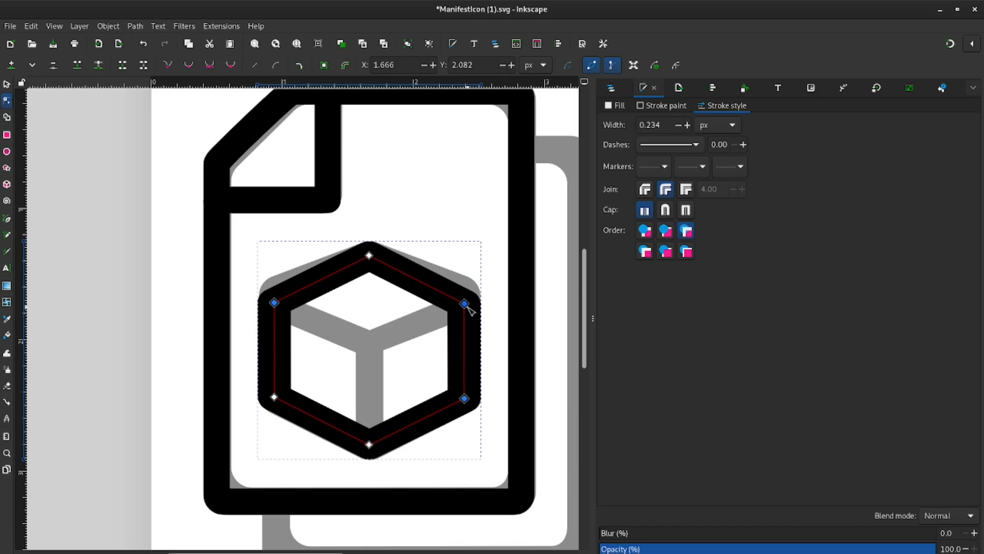
click(464, 398)
click(464, 304)
shift+click(274, 302)
key(shift+Up)
key(ctrl+z)
key(alt+Up)
key(alt+Up)
key(alt+Up)
key(alt+Up)
key(alt+Up)
key(alt+Up)
key(alt+Up)
key(alt+Up)
key(alt+Up)
key(alt+Up)
key(alt+Up)
key(alt+Up)
key(alt+Up)
key(alt+Up)
key(alt+Up)
key(alt+Up)
key(alt+Up)
key(alt+Up)
key(alt+Up)
key(alt+Up)
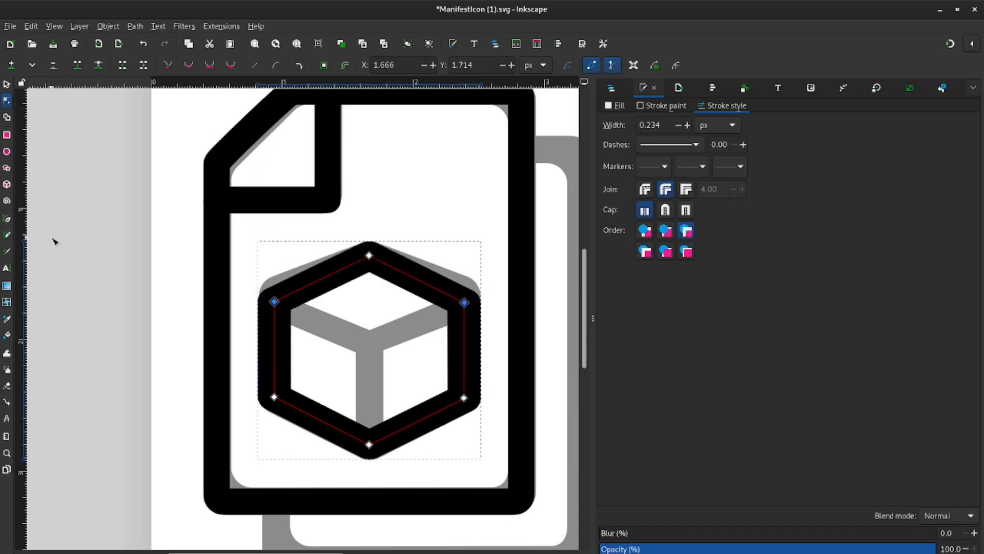
key(alt+Up)
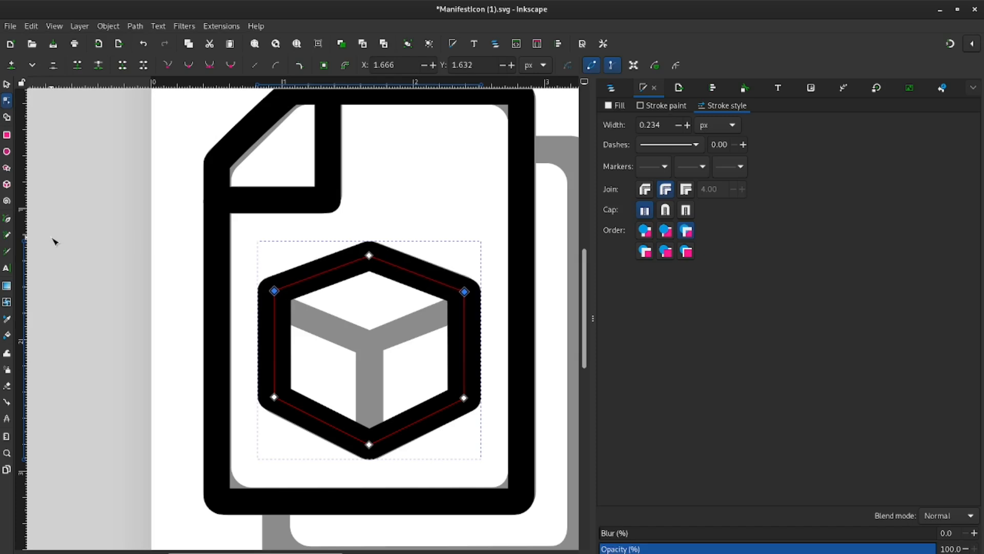
key(Escape)
Nudge the hexagon's three lower nodes down together to about Y 2.628 px and deselect the path.
click(369, 445)
shift+click(463, 398)
shift+click(275, 397)
key(alt+Down)
key(alt+Down)
key(alt+Down)
key(alt+Down)
key(alt+Down)
key(alt+Down)
key(alt+Down)
key(alt+Down)
key(alt+Down)
key(alt+Down)
key(alt+Down)
key(alt+Down)
key(alt+Down)
key(alt+Down)
key(alt+Down)
key(alt+Down)
key(alt+Down)
key(alt+Down)
key(alt+Down)
key(alt+Down)
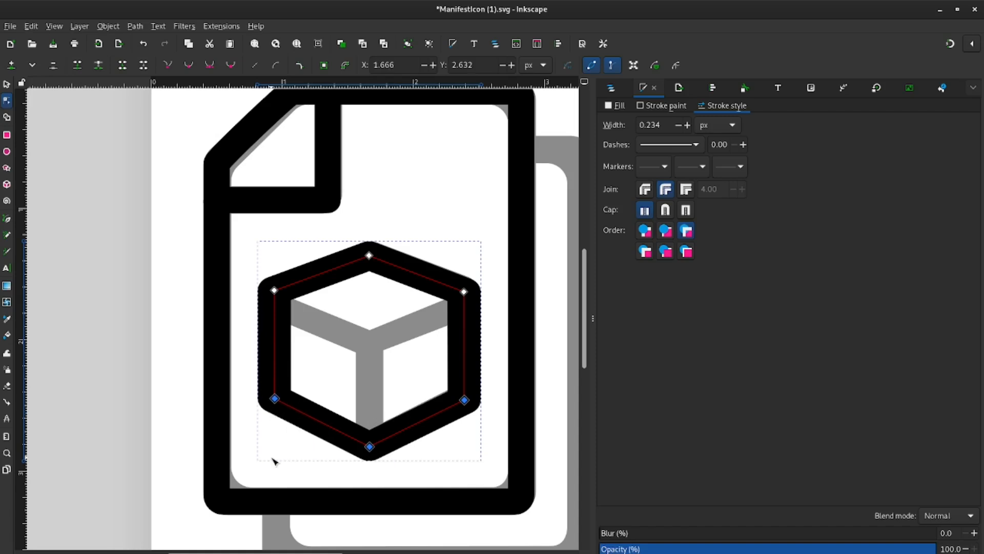
key(alt+Up)
key(alt+Up)
key(alt+Up)
key(alt+Up)
key(alt+Up)
key(alt+Up)
key(alt+Up)
key(alt+Up)
key(alt+Up)
key(alt+Up)
key(alt+Up)
key(alt+Up)
key(alt+Up)
key(alt+Up)
key(alt+Up)
key(alt+Up)
key(alt+Up)
key(alt+Up)
key(alt+Up)
key(alt+Up)
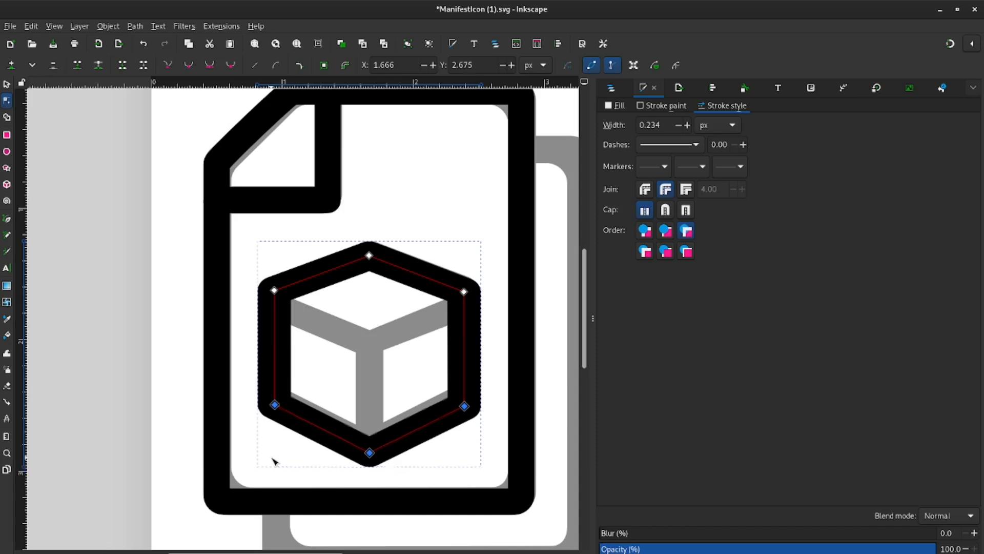
key(alt+Up)
key(alt+Up)
key(alt+Up)
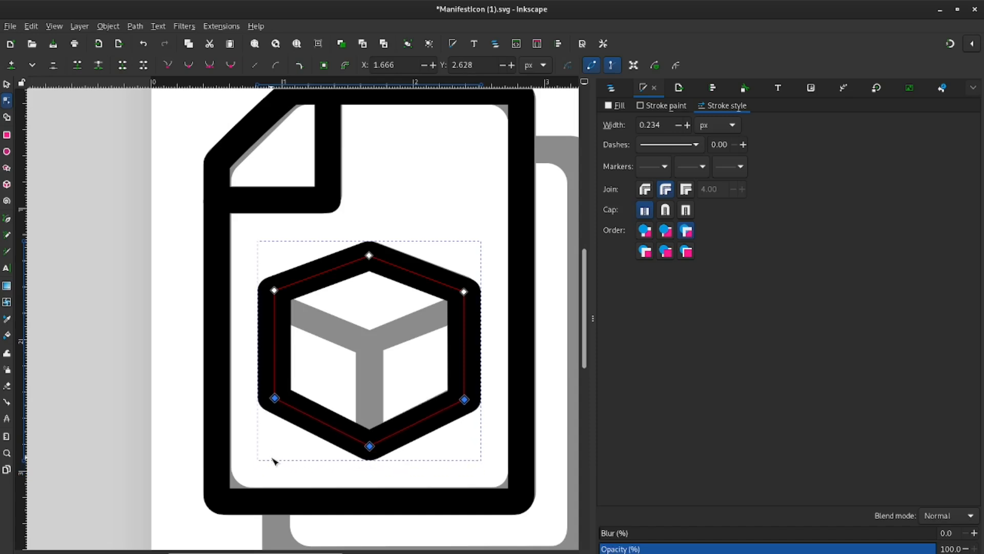
click(101, 345)
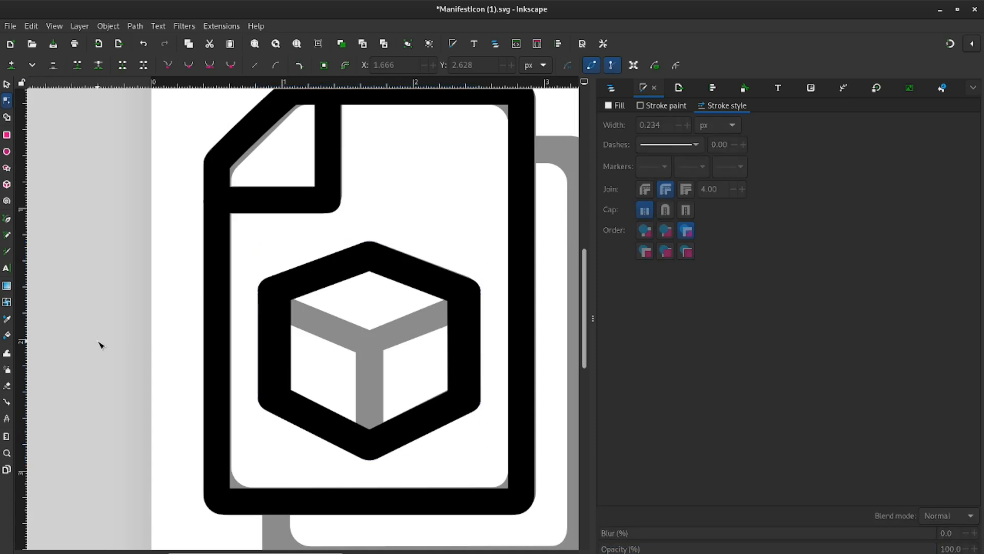
Make the cube hexagon semi-transparent at about 28.6% opacity and set its stroke width to 0.2 px.
click(474, 321)
click(680, 126)
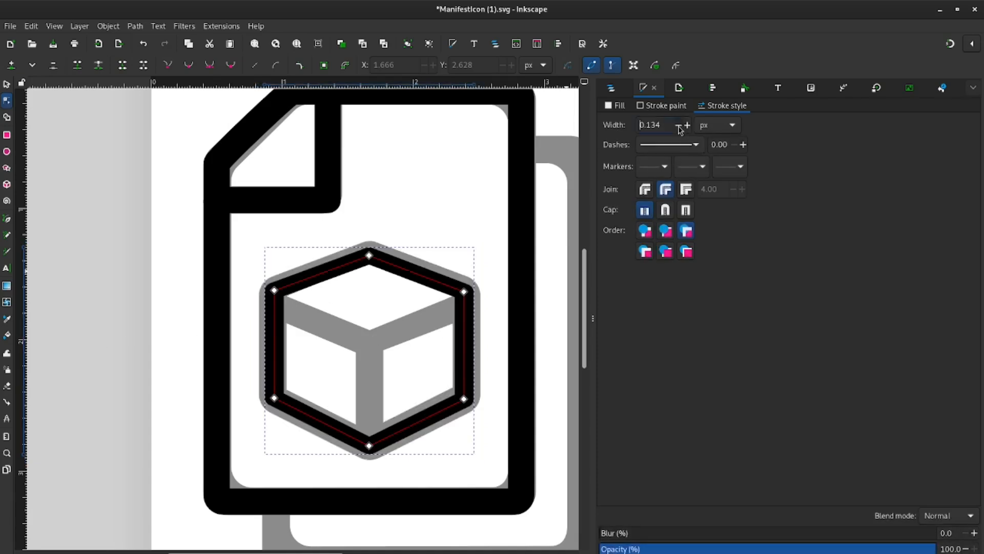
click(686, 126)
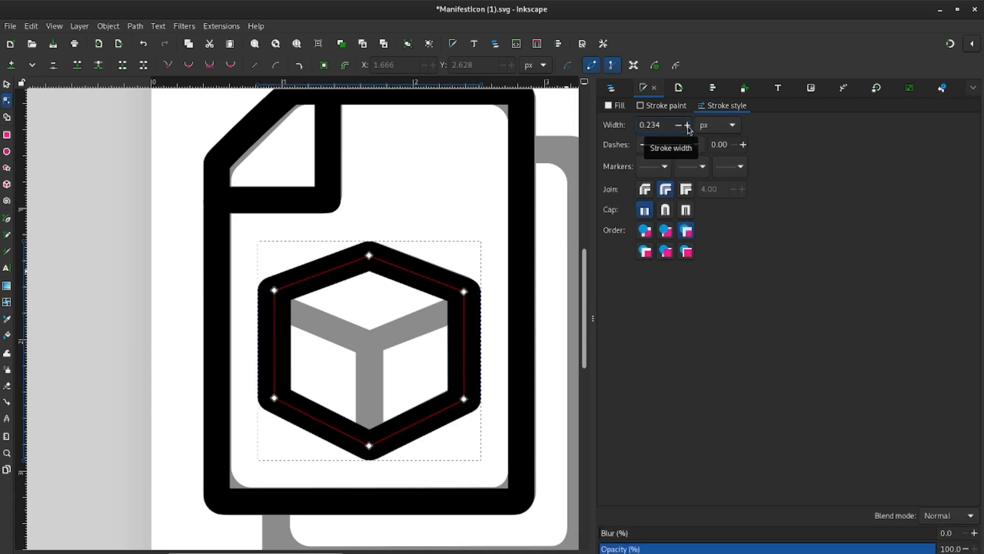
click(695, 548)
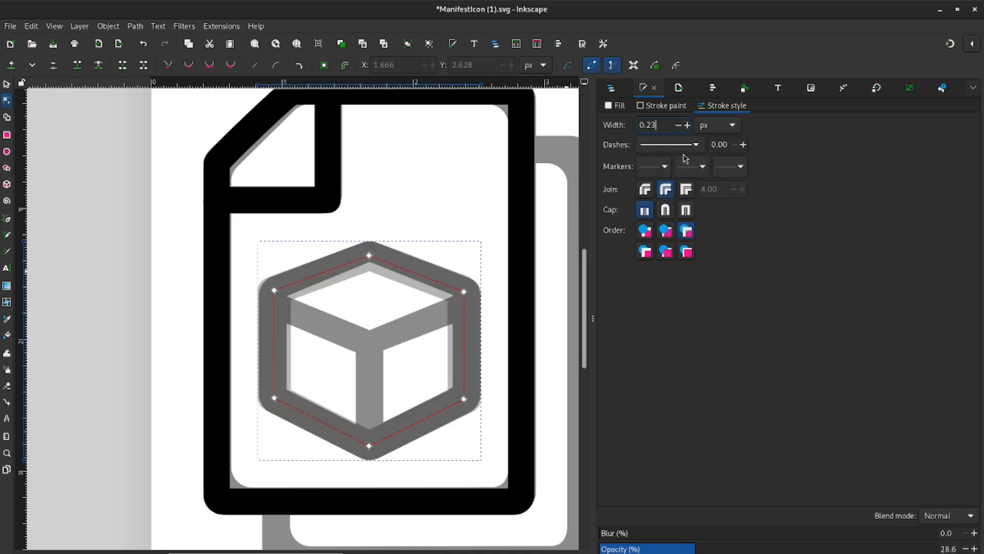
text(0.2)
key(Return)
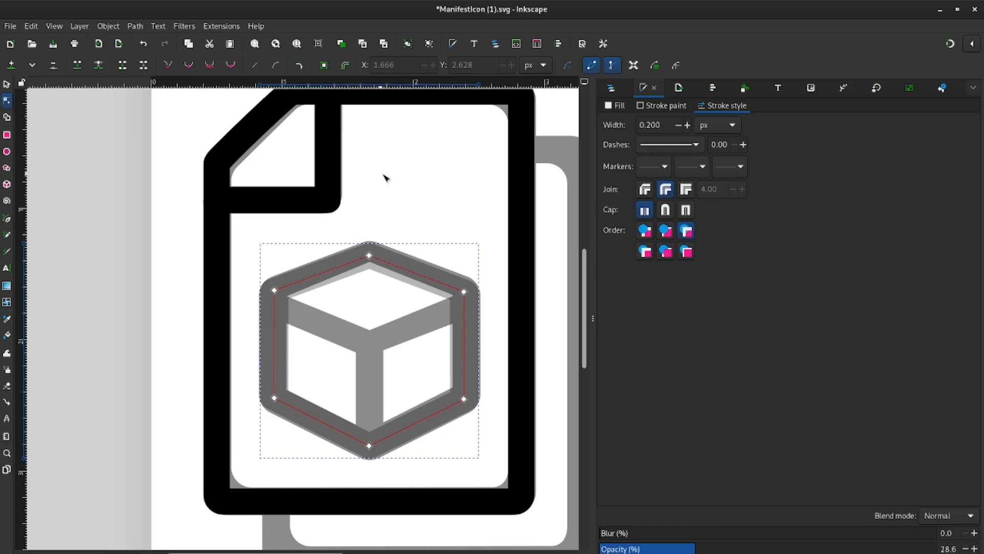
Check the page outline's stroke width against the hexagon's, restore the hexagon to 100% opacity and deselect it.
click(523, 206)
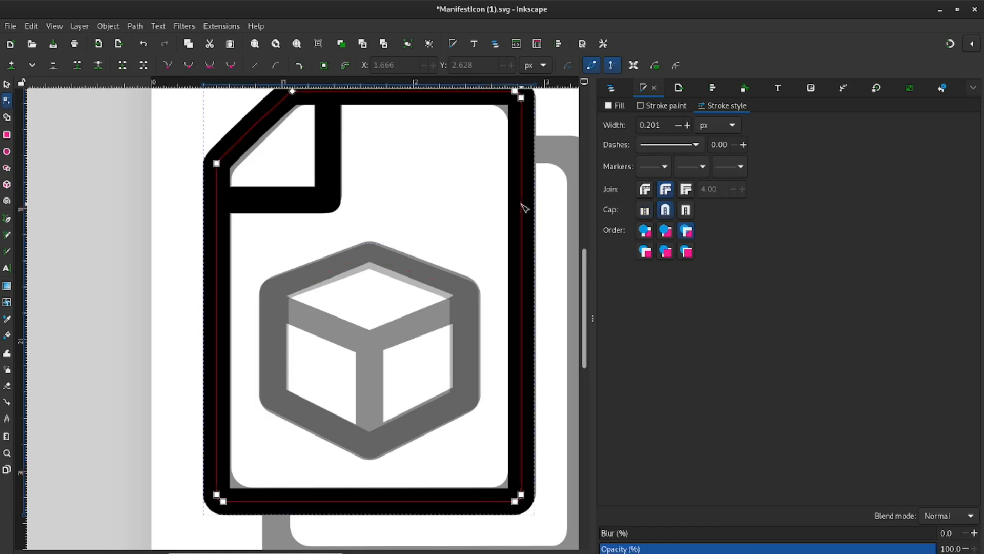
click(475, 308)
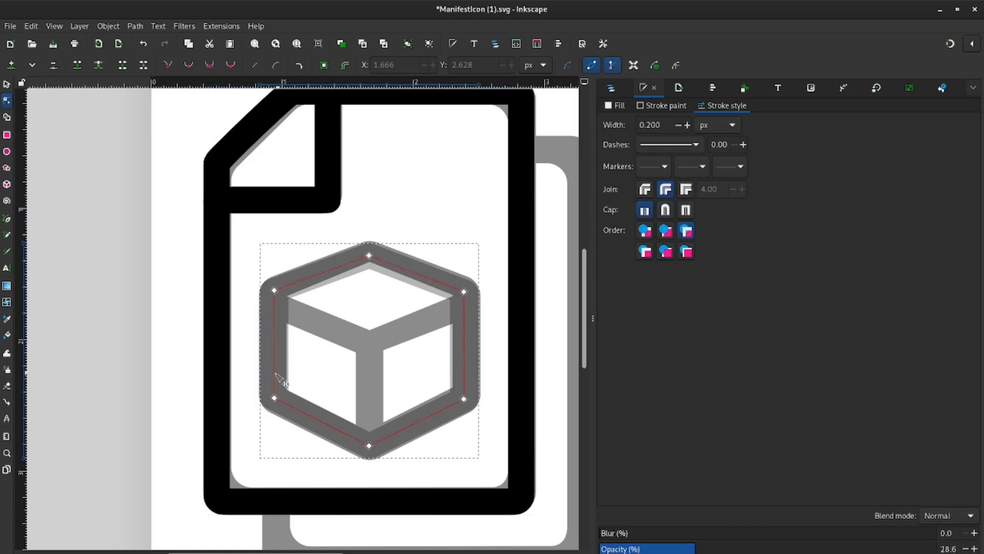
click(150, 351)
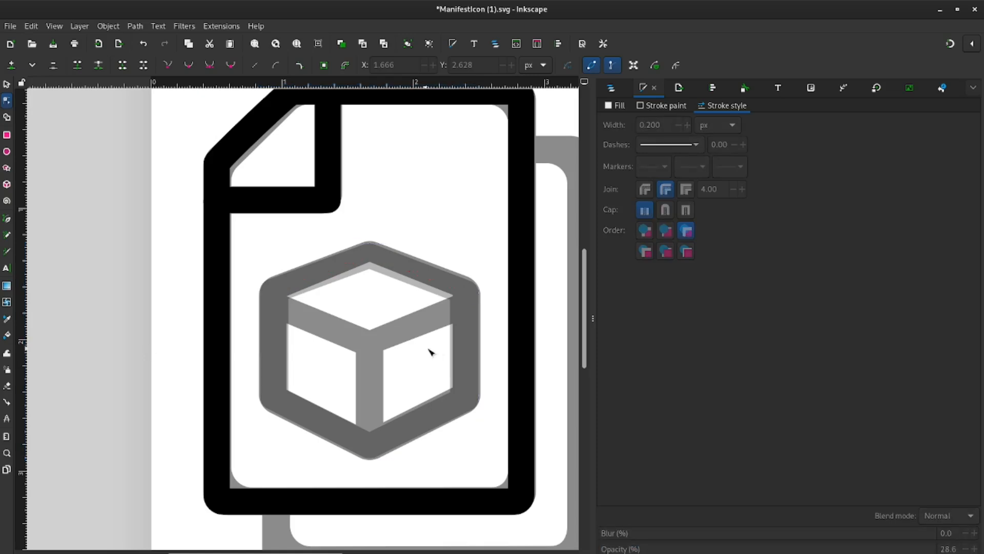
click(461, 345)
drag(714, 549, 936, 548)
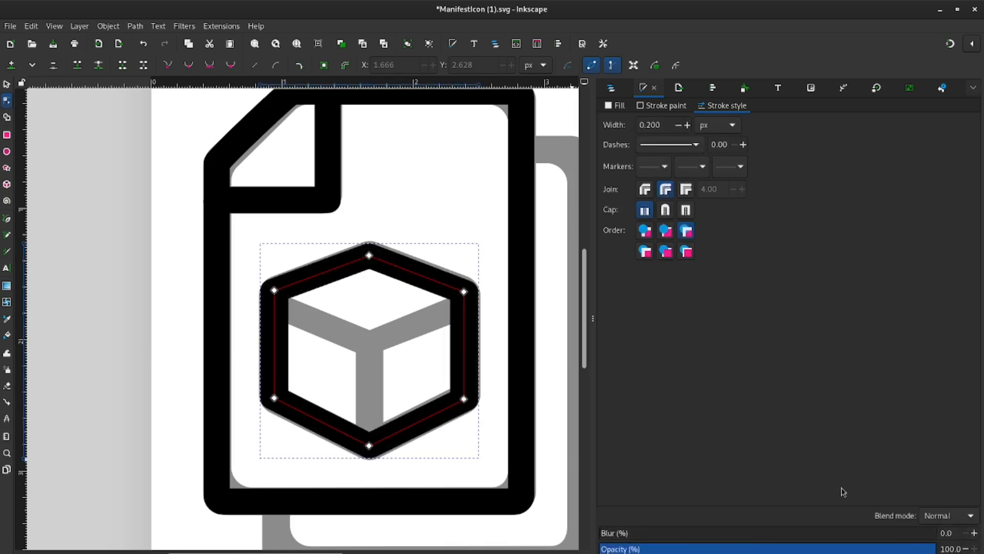
click(74, 294)
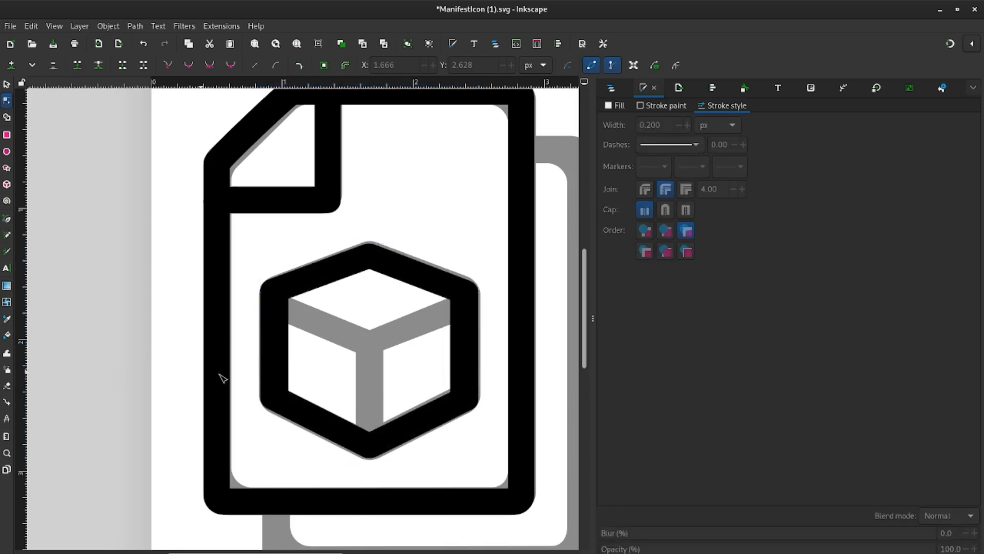
Draw the cube's inner V-shaped edges as one open path about 1.530 by 0.501 px, from one upper side to the other.
click(8, 219)
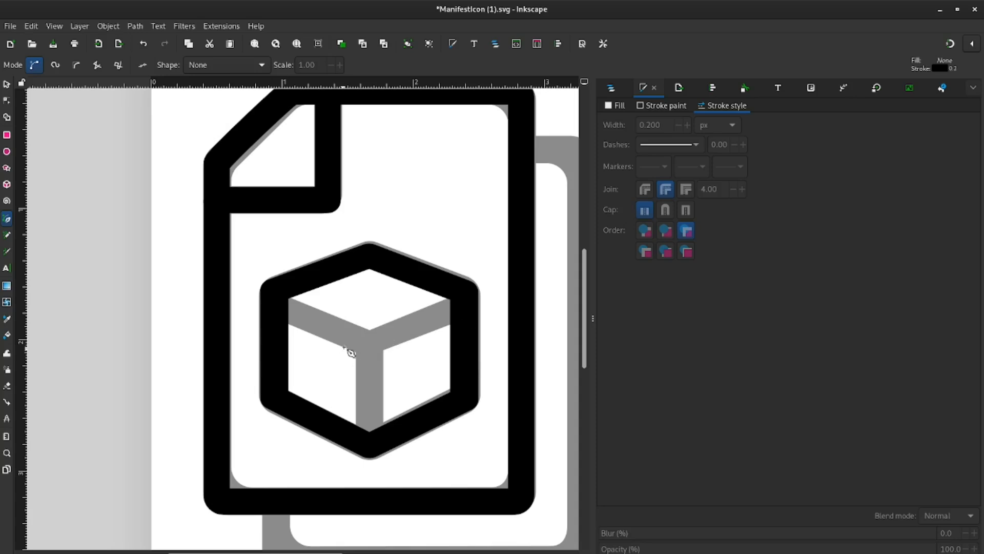
click(272, 303)
click(370, 344)
click(463, 305)
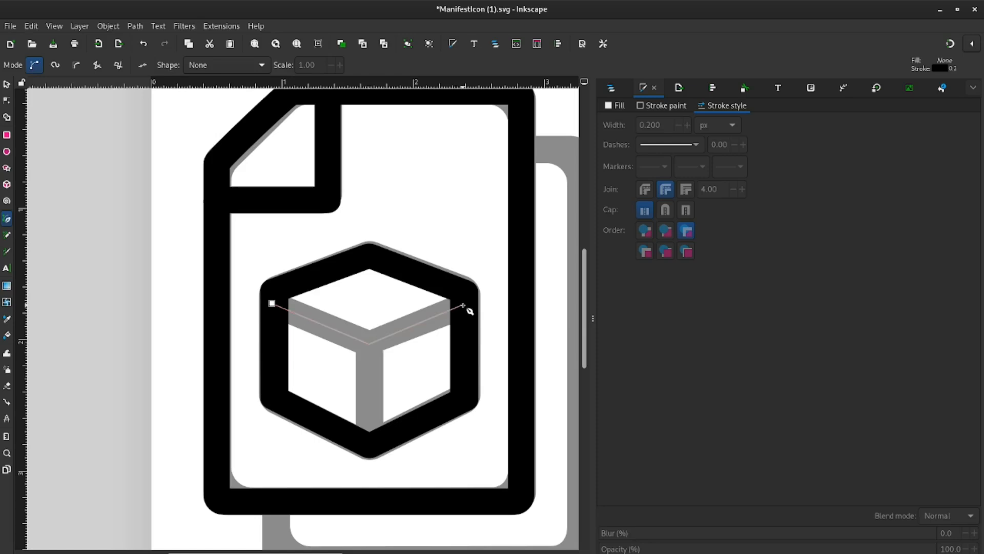
click(8, 85)
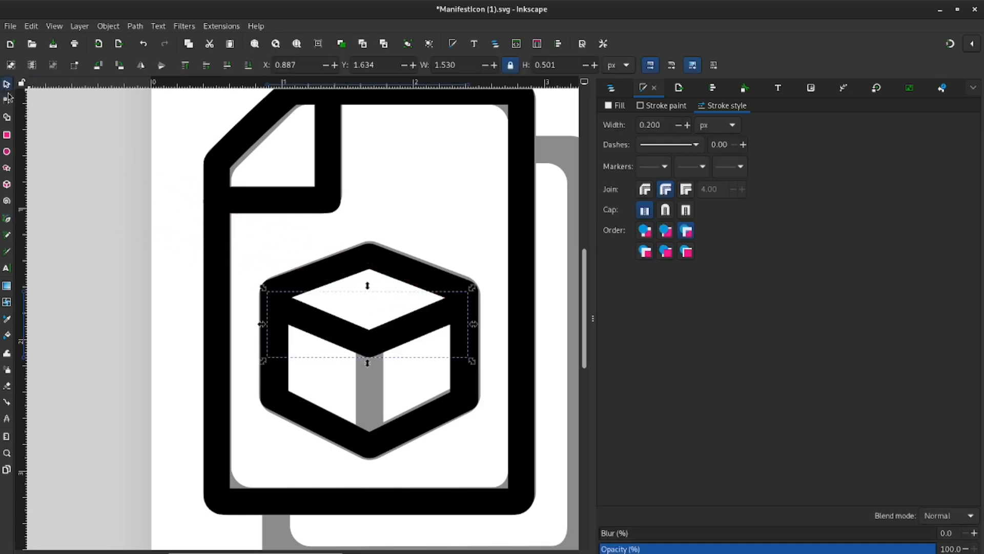
click(93, 205)
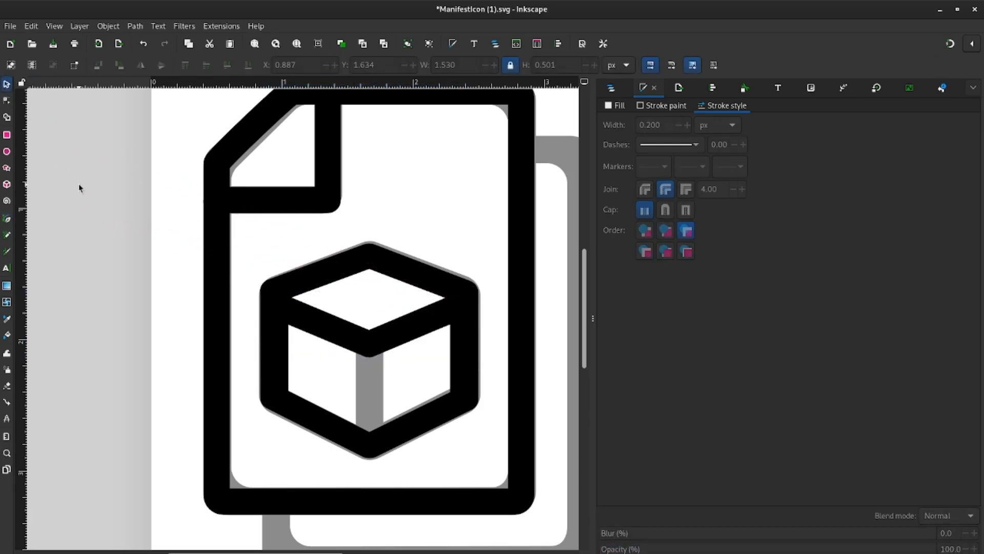
Draw the cube's vertical inner edge about 0.781 px long from the V's centre point down to the hexagon's lowest node.
click(7, 218)
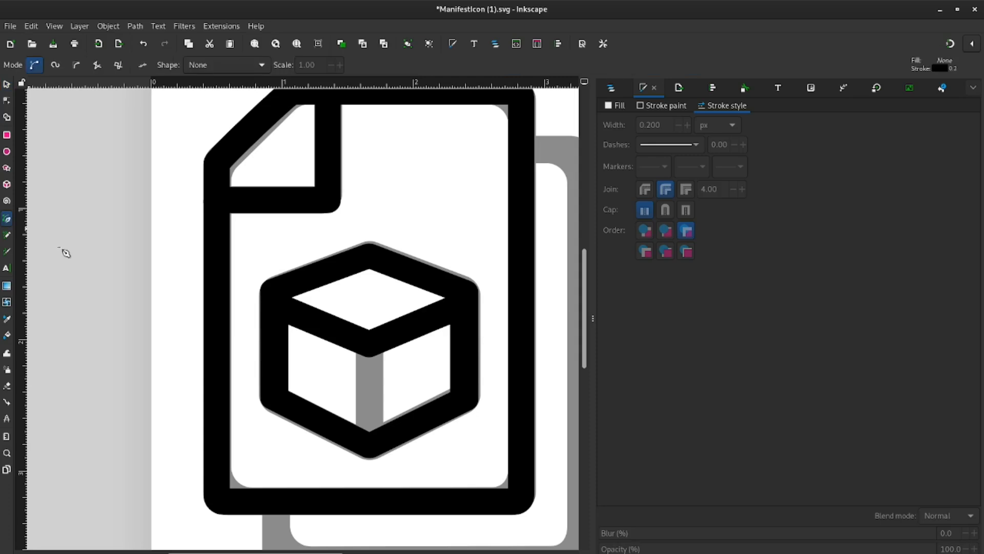
click(369, 342)
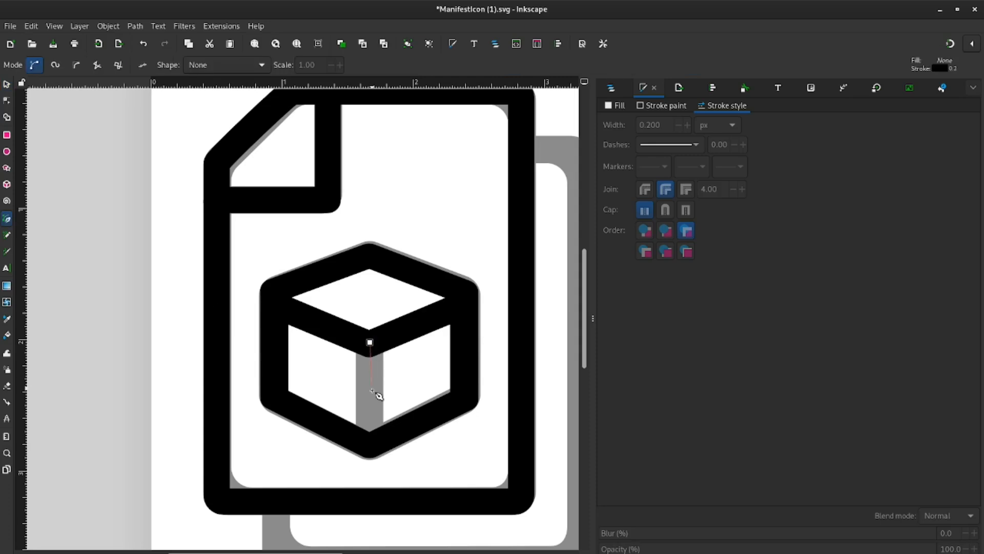
click(369, 445)
click(6, 84)
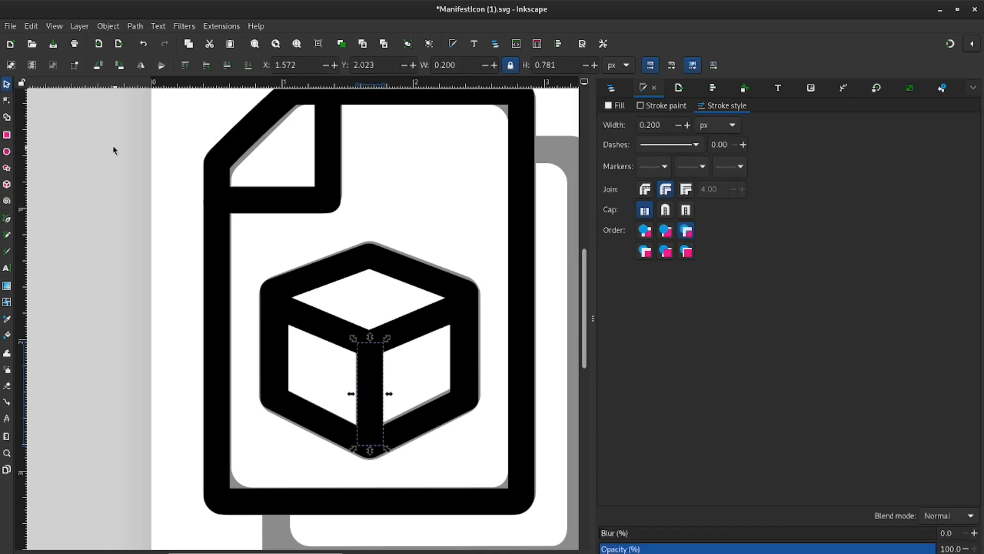
click(6, 101)
click(6, 85)
click(141, 255)
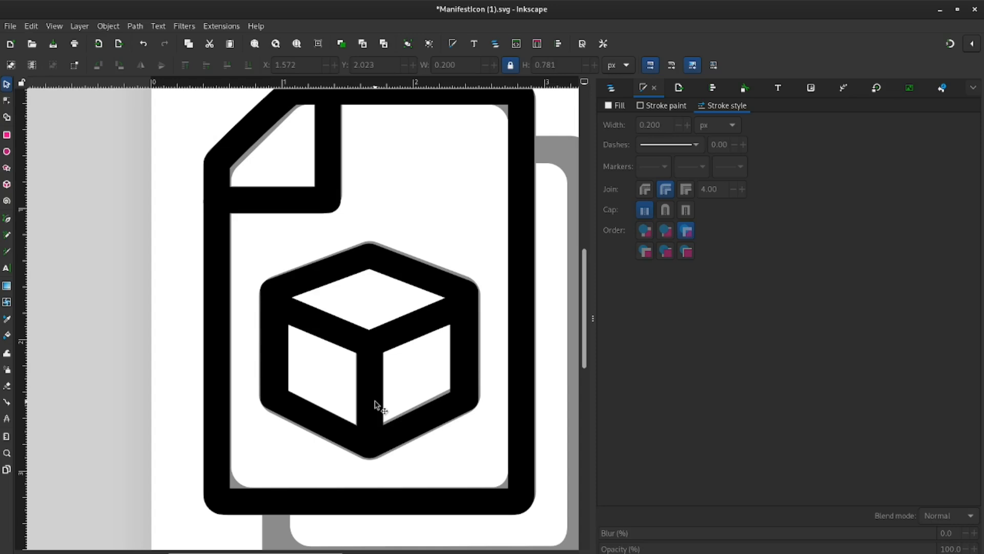
Combine the hexagon, the V-shaped edges and the vertical edge into one cube path and deselect it.
drag(413, 437, 441, 457)
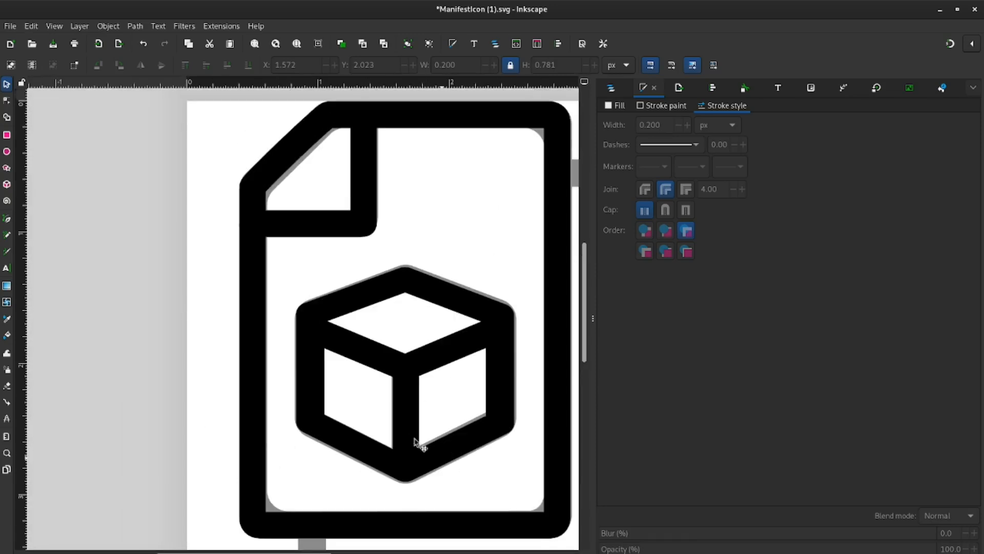
key(n)
mouse_move(259, 245)
mouse_down()
mouse_move(496, 486)
mouse_move(531, 504)
mouse_up()
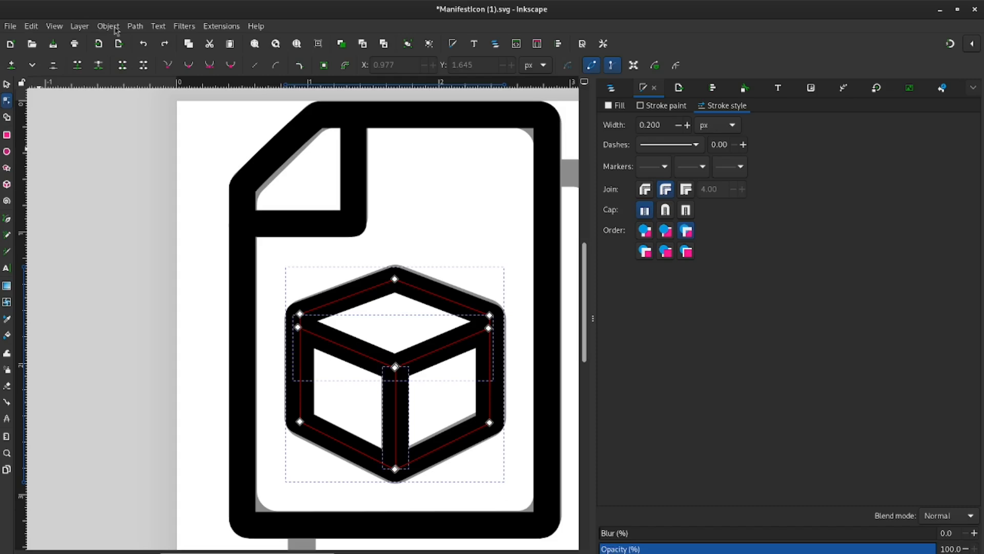
click(136, 27)
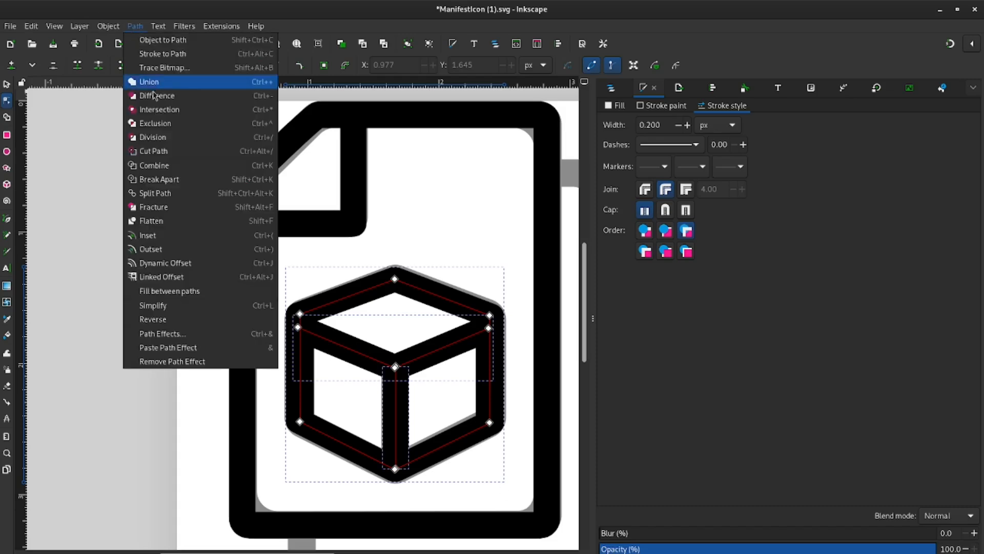
click(155, 167)
click(171, 204)
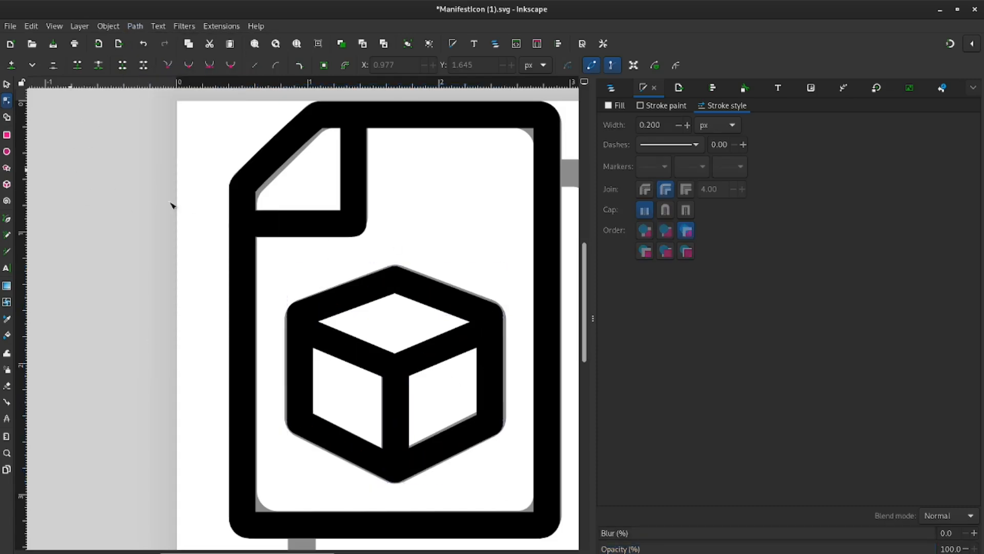
Test the combined cube path with a stroke width of 0.400 px and return it to 0.200 px.
click(493, 437)
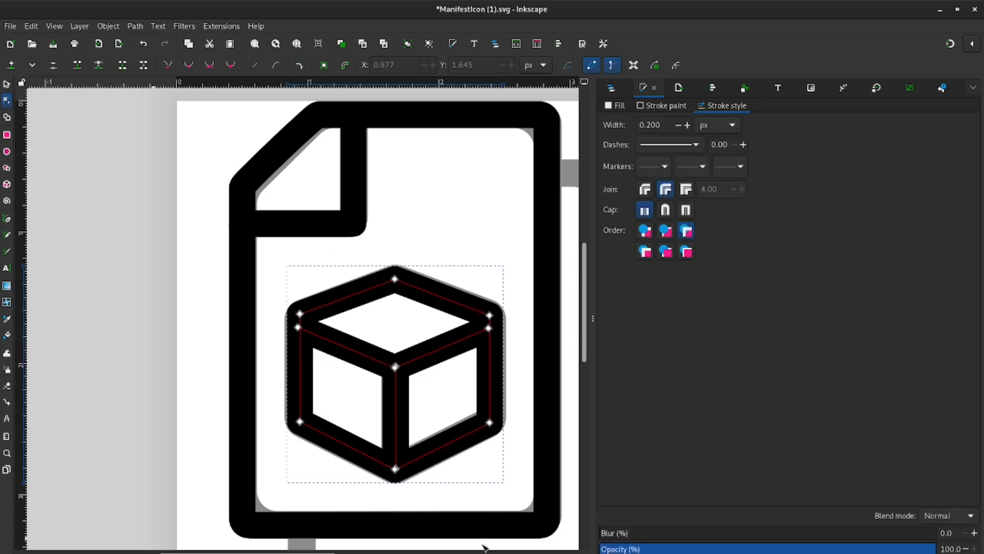
click(9, 89)
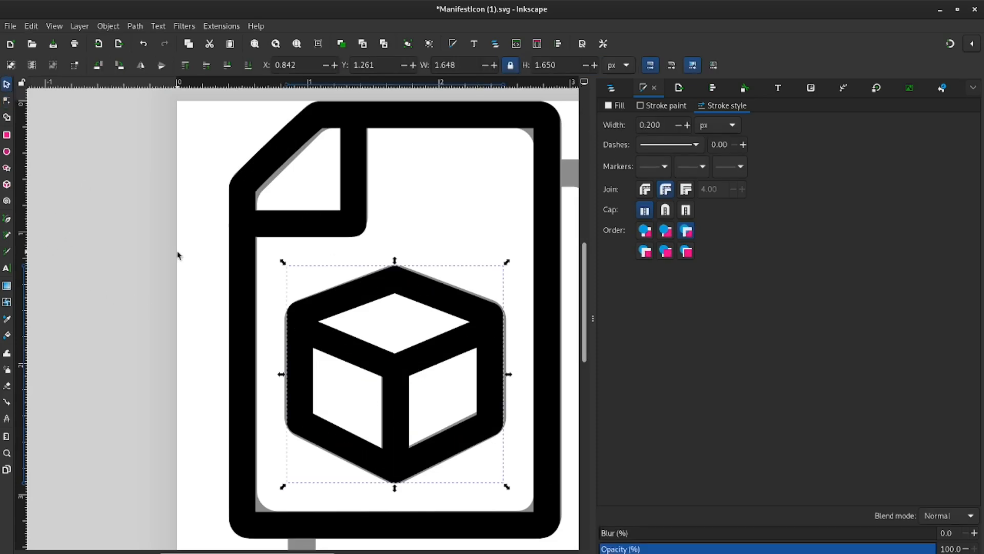
click(6, 101)
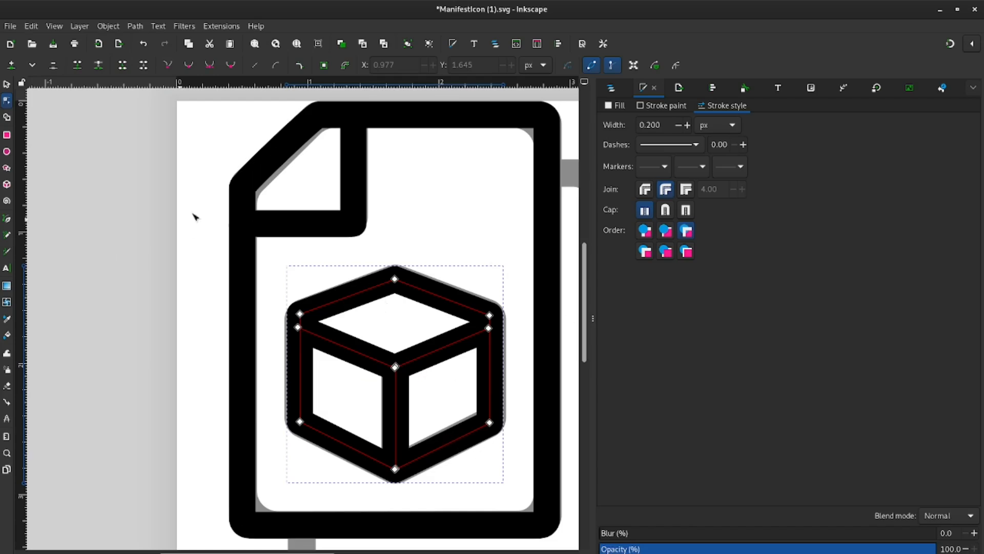
click(687, 126)
click(687, 126)
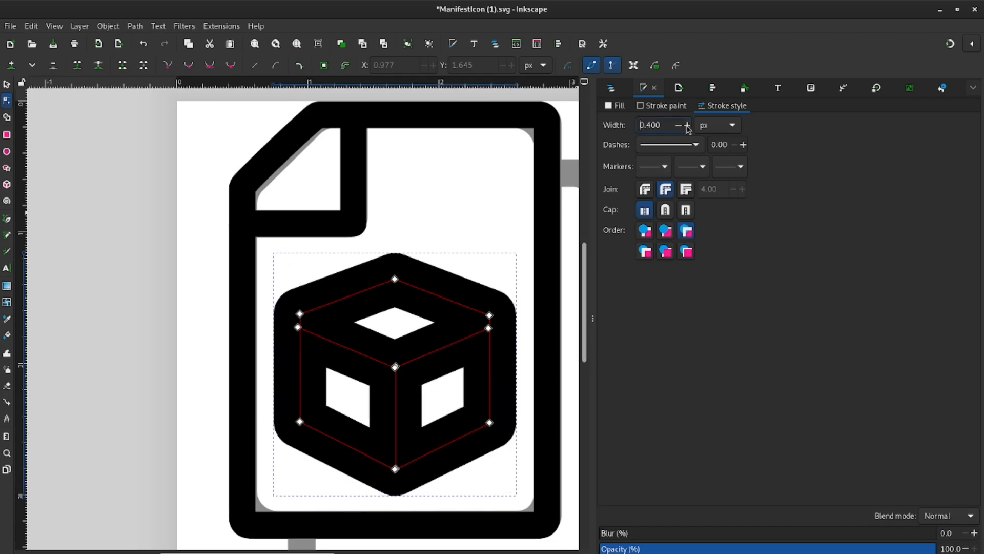
click(681, 126)
click(682, 126)
click(687, 126)
click(687, 125)
click(679, 125)
click(679, 125)
click(464, 476)
drag(463, 477, 316, 478)
drag(426, 456, 424, 487)
drag(451, 430, 375, 337)
scroll(371, 328, down, 4)
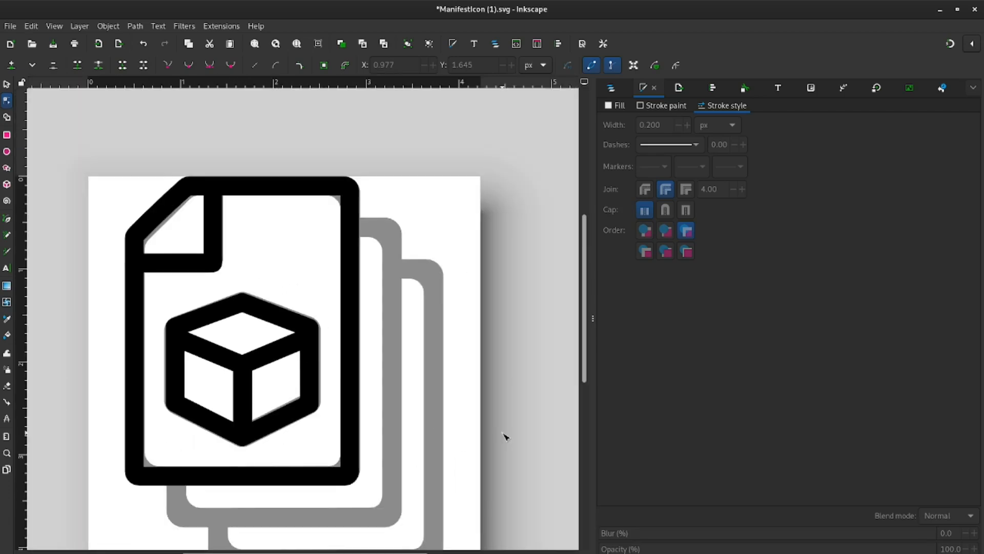
click(342, 218)
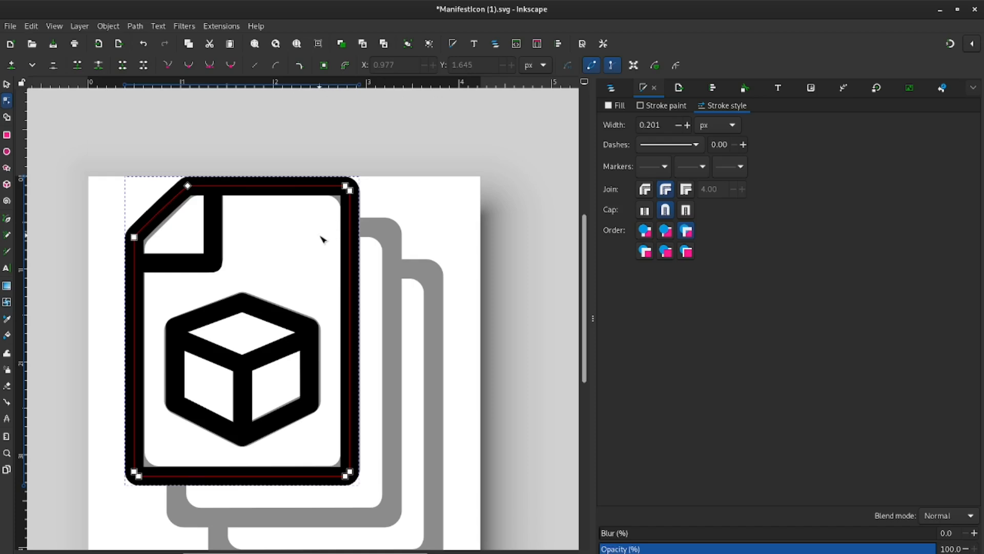
key(ctrl+v)
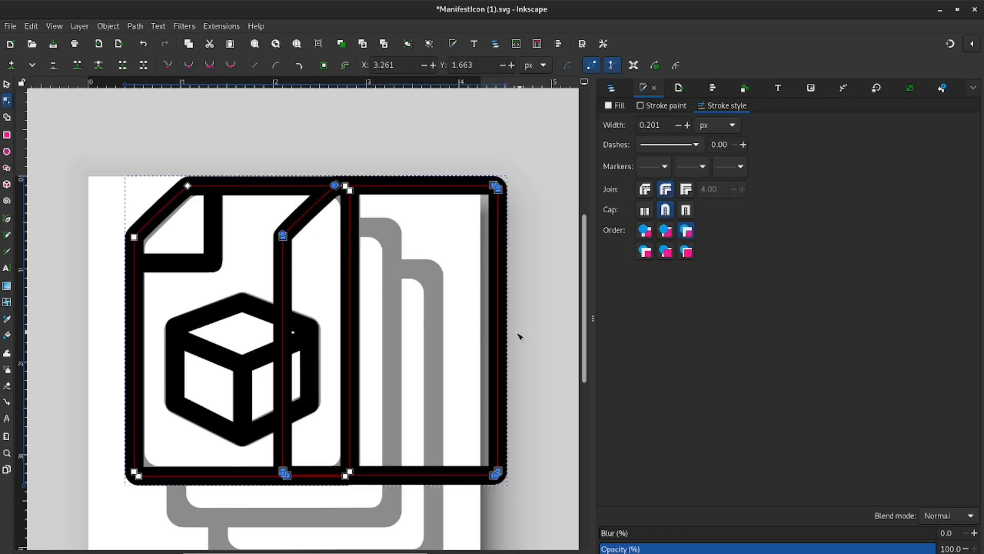
click(6, 84)
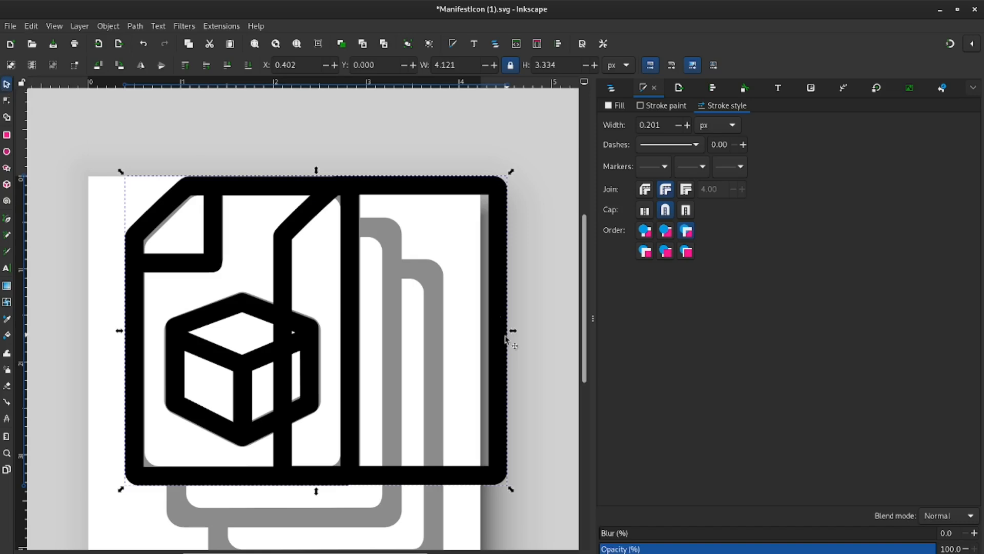
drag(504, 359, 451, 425)
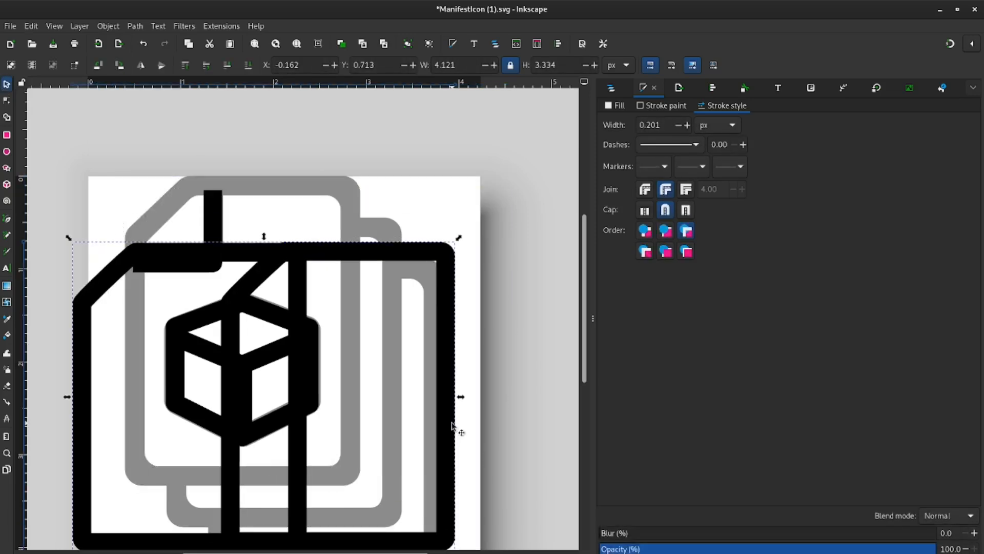
key(ctrl+z)
key(ctrl+z)
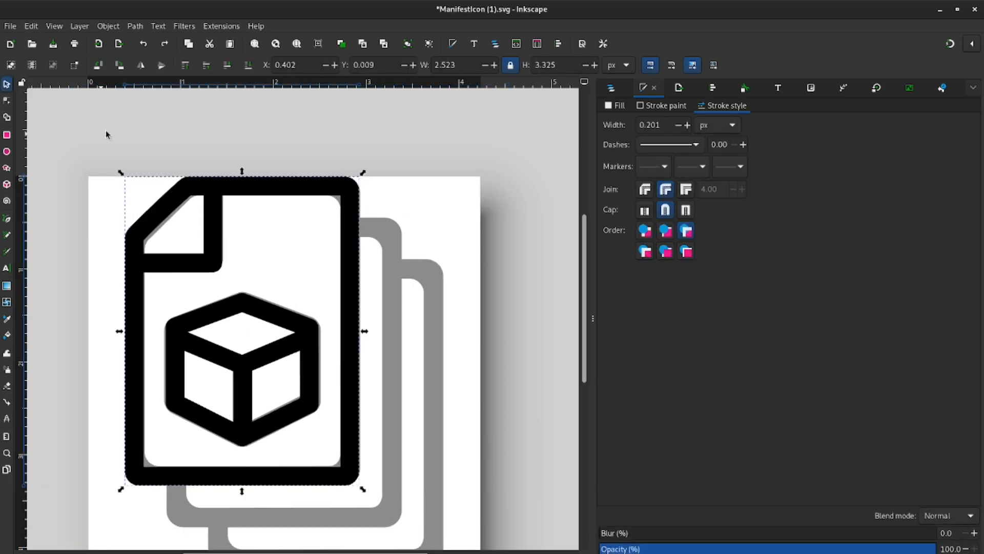
Paste a separate copy of the front page outline and place it over the second page at about X 0.856, Y 0.453 px.
click(121, 124)
drag(500, 318, 395, 448)
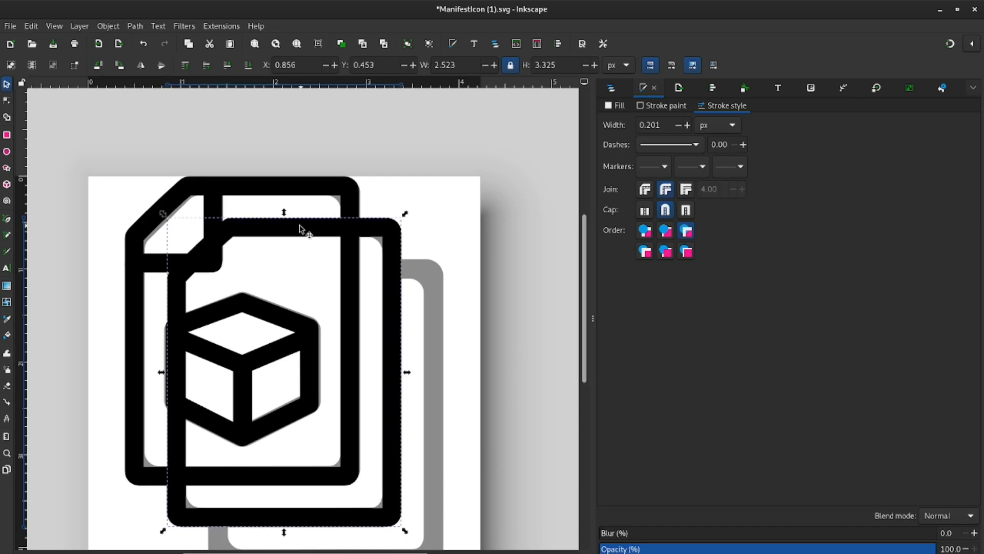
Break the copied outline at the upper end of its diagonal corner and pull the loose end to about X 1.680, Y 0.612 px.
double_click(303, 224)
key(plus)
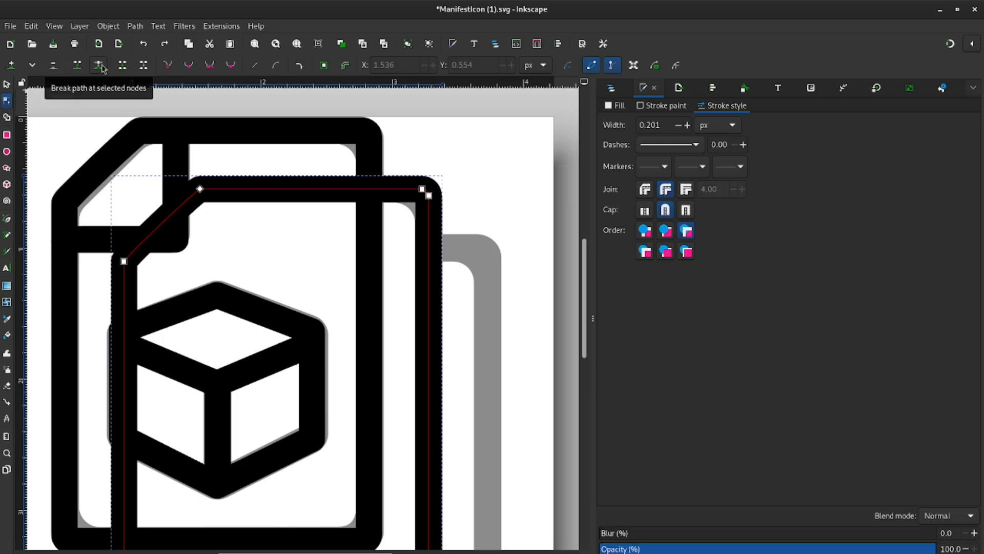
click(100, 72)
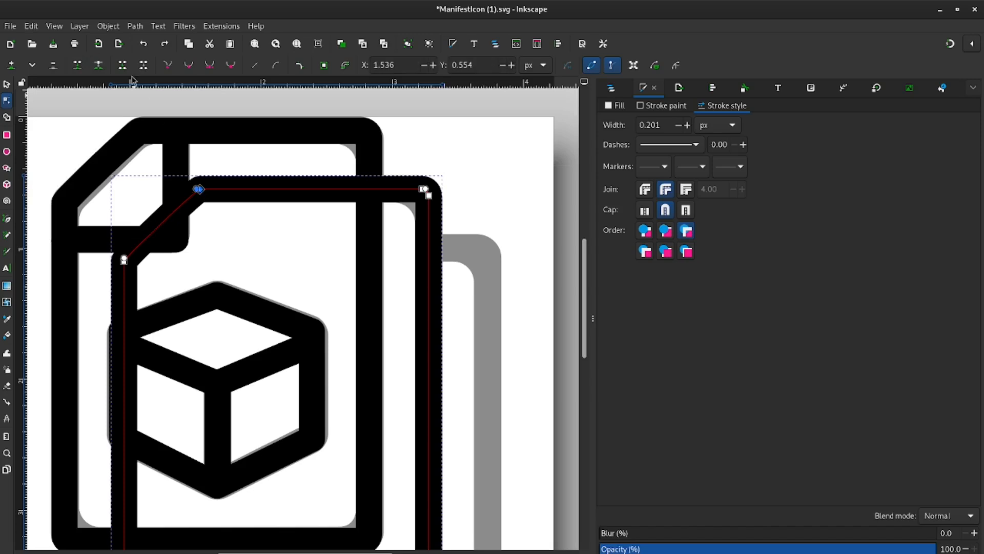
click(97, 65)
drag(200, 189, 219, 198)
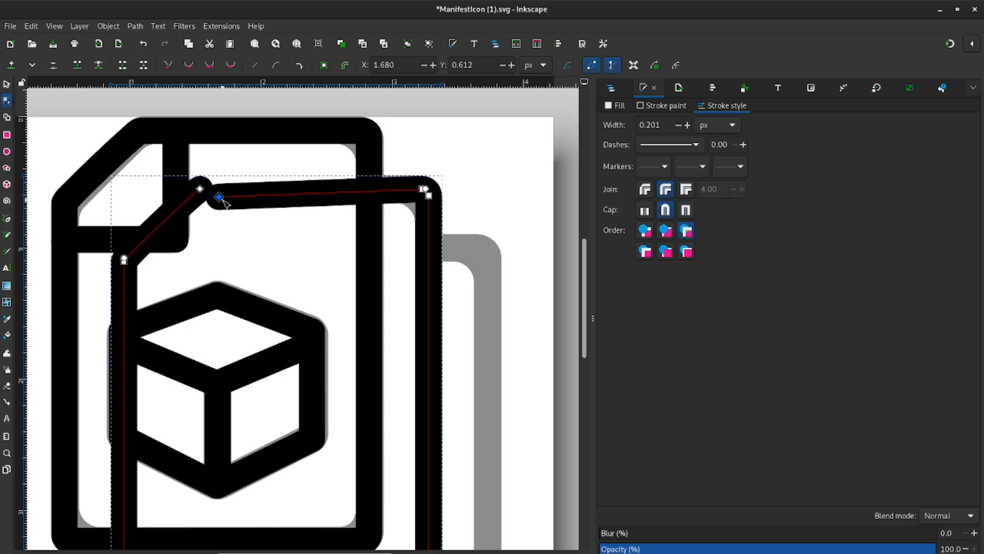
Undo the last node pull, then shift the diagonal's loose end to X 1.477 px and delete it to remove the diagonal corner.
key(ctrl+z)
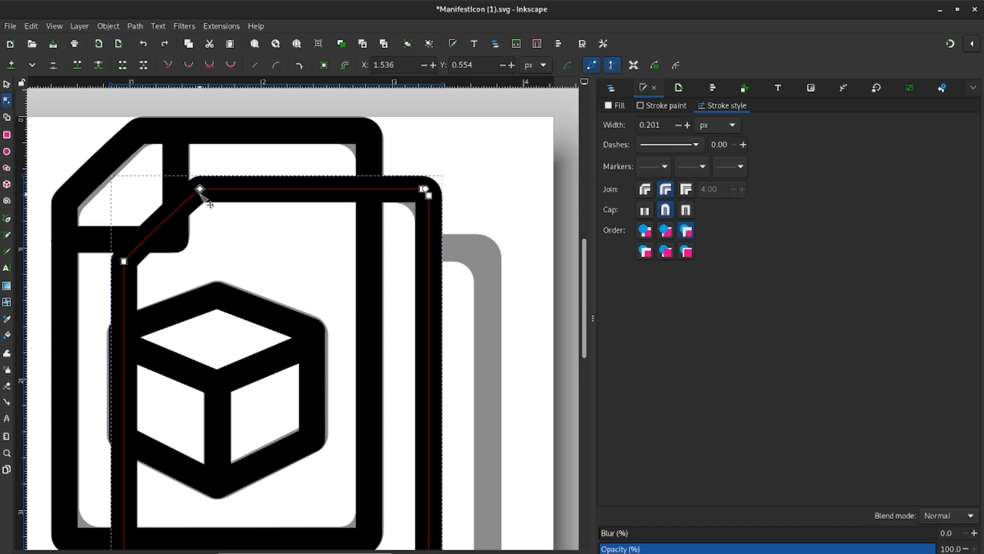
click(200, 189)
key(Right)
key(Right)
key(Right)
key(Right)
key(Left)
key(Left)
key(Left)
key(Left)
key(Left)
key(Left)
key(Left)
key(Left)
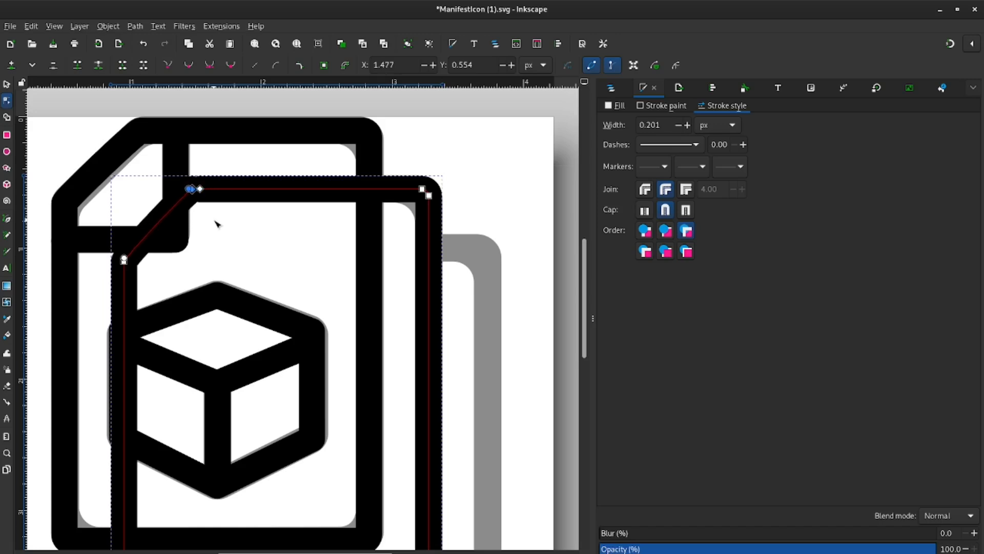
key(Delete)
Slide the upper open end of the second page outline horizontally to about X 2.864 px, behind the front page's vertical edge.
click(206, 189)
click(200, 189)
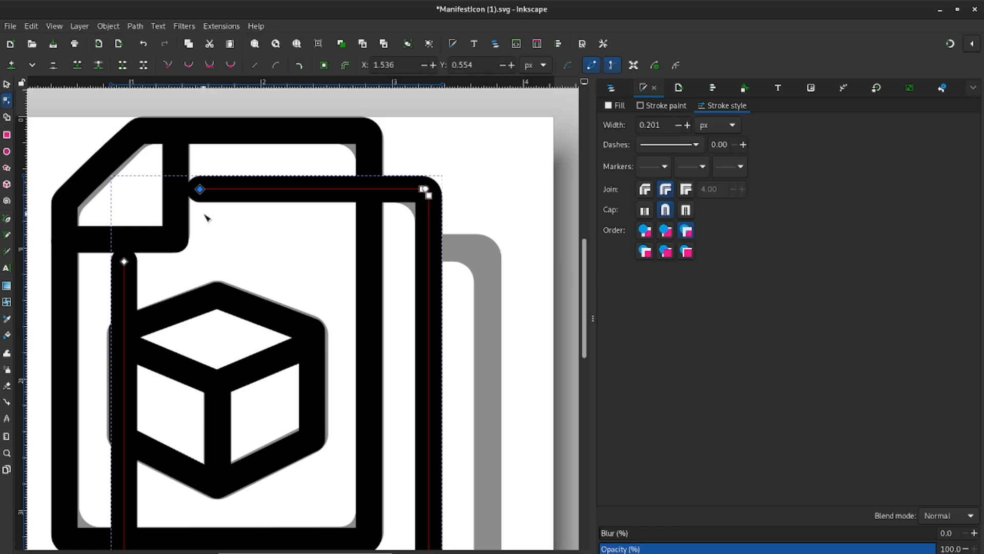
key(alt+Right)
key(alt+Right)
key(alt+Right)
key(alt+Right)
key(alt+Right)
key(alt+Right)
key(alt+Right)
key(alt+Right)
key(alt+Right)
key(alt+Right)
key(alt+Right)
key(alt+Right)
key(alt+Right)
key(alt+Right)
key(alt+Right)
key(alt+Right)
key(alt+Right)
key(alt+Right)
key(alt+Right)
key(alt+Right)
key(Right)
key(Left)
key(alt+Right)
key(alt+Right)
key(alt+Right)
key(alt+Right)
key(alt+Right)
key(alt+Right)
key(alt+Right)
key(alt+Right)
key(alt+Right)
key(alt+Right)
key(alt+Right)
key(alt+Right)
key(alt+Right)
key(alt+Right)
key(alt+Right)
key(alt+Right)
key(alt+Right)
key(alt+Right)
key(alt+Right)
key(alt+Right)
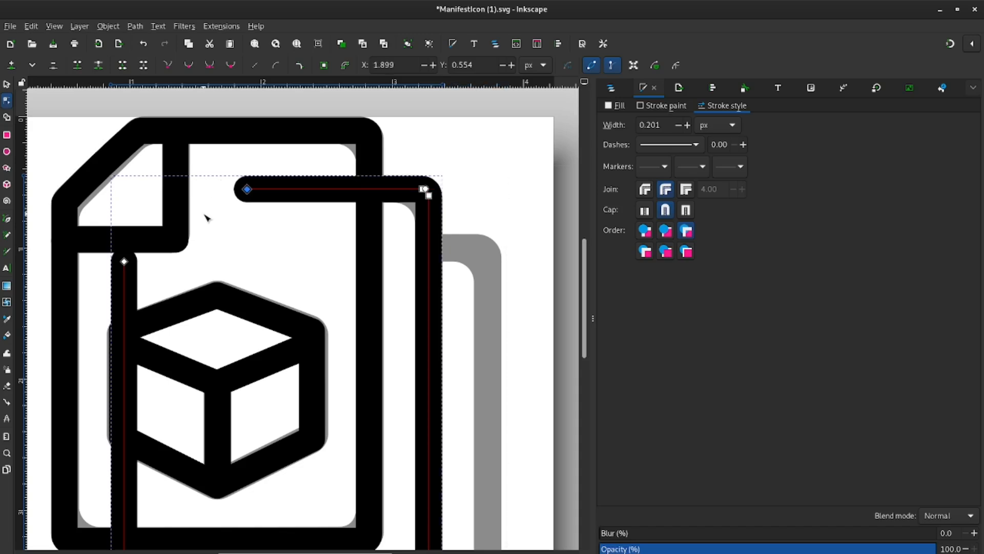
key(alt+Right)
key(alt+Right)
key(alt+Right)
key(alt+Right)
key(alt+Right)
key(alt+Right)
key(alt+Right)
key(alt+Right)
key(alt+Right)
key(alt+Right)
key(alt+Right)
key(alt+Right)
key(alt+Right)
key(alt+Right)
key(alt+Right)
key(alt+Right)
key(alt+Right)
key(alt+Right)
key(alt+Right)
key(alt+Right)
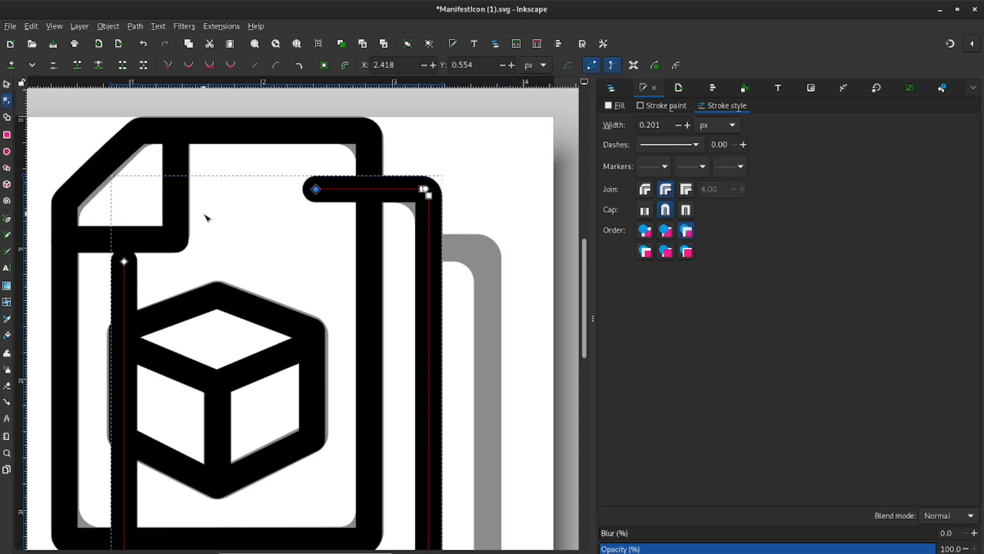
key(alt+Right)
key(alt+Right)
key(alt+Right)
key(alt+Right)
key(alt+Right)
key(alt+Right)
key(alt+Right)
key(alt+Right)
key(alt+Right)
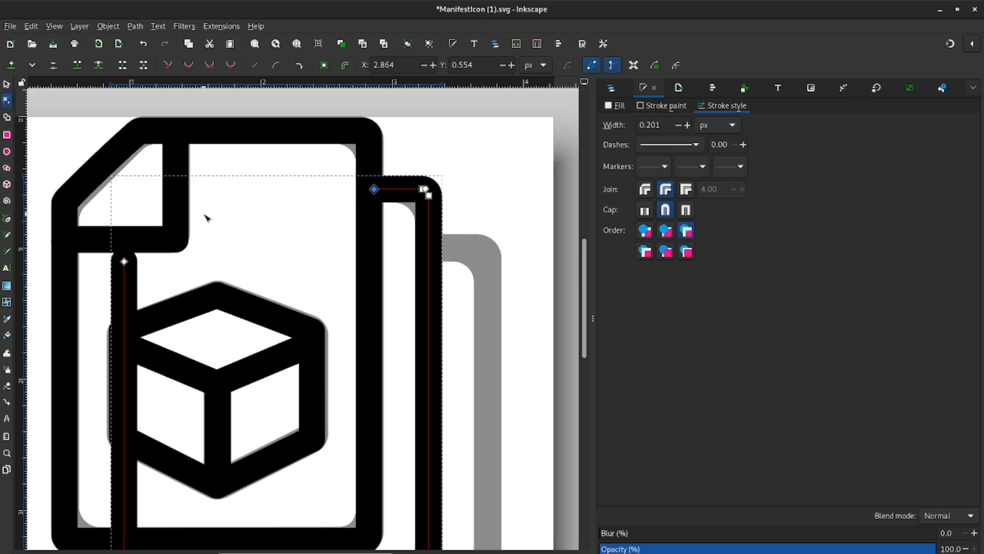
Give the second page outline square caps and lower its other open end to Y 3.269 px, at the front page's lower edge.
click(687, 208)
click(125, 262)
scroll(240, 246, down, 5)
scroll(248, 242, up, 2)
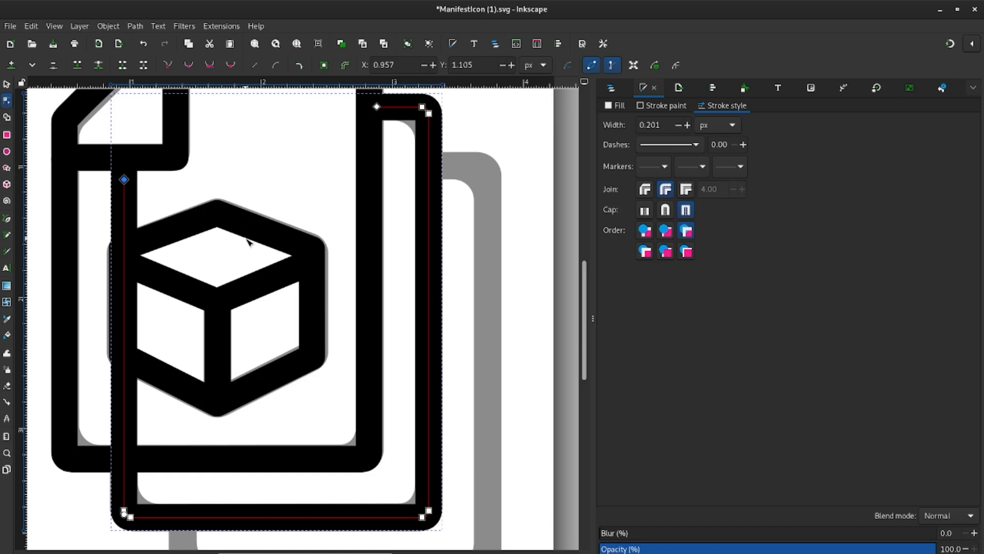
key(Down)
key(Down)
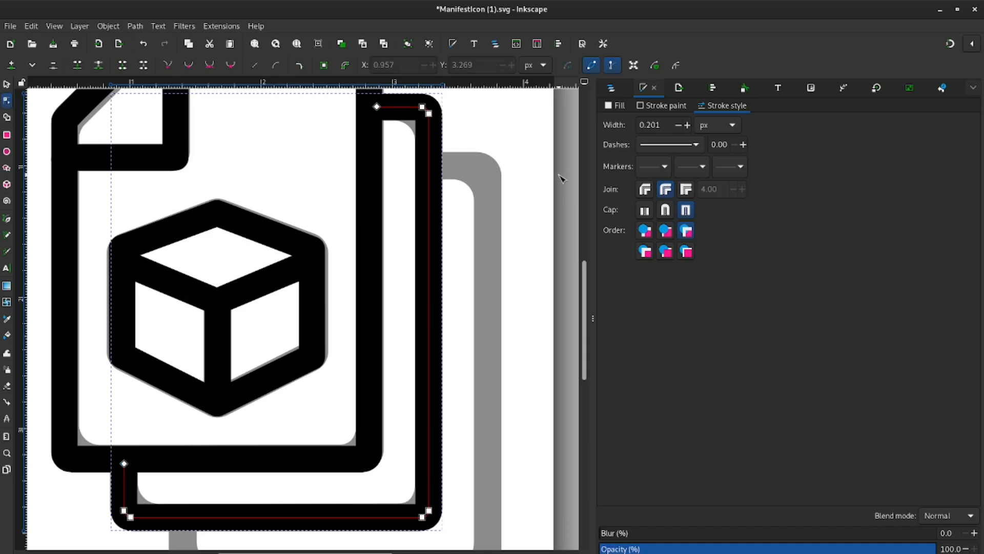
key(Escape)
scroll(417, 280, down, 1)
scroll(418, 280, up, 2)
Duplicate the second page outline and nudge the copy horizontally to X 1.306 px, over the grey third page.
click(418, 281)
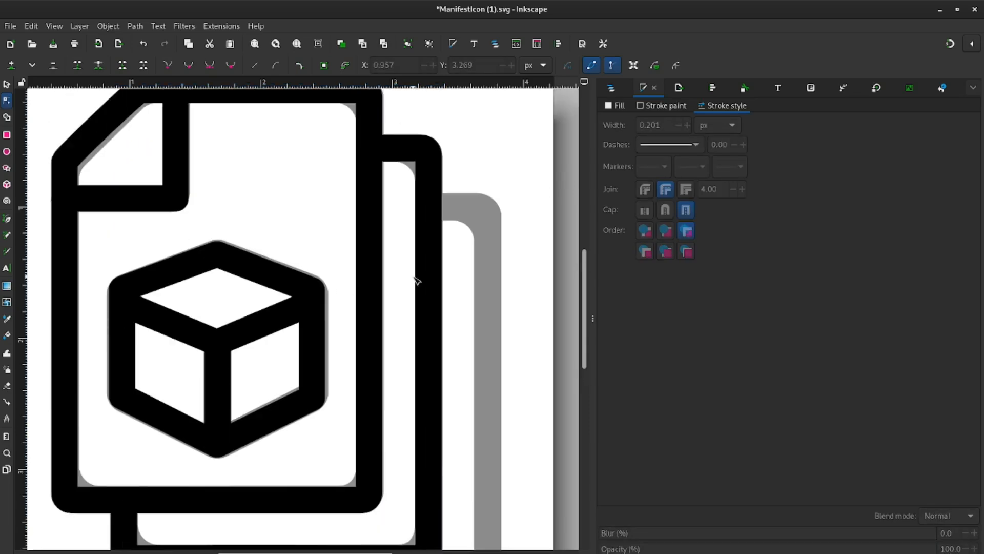
click(5, 85)
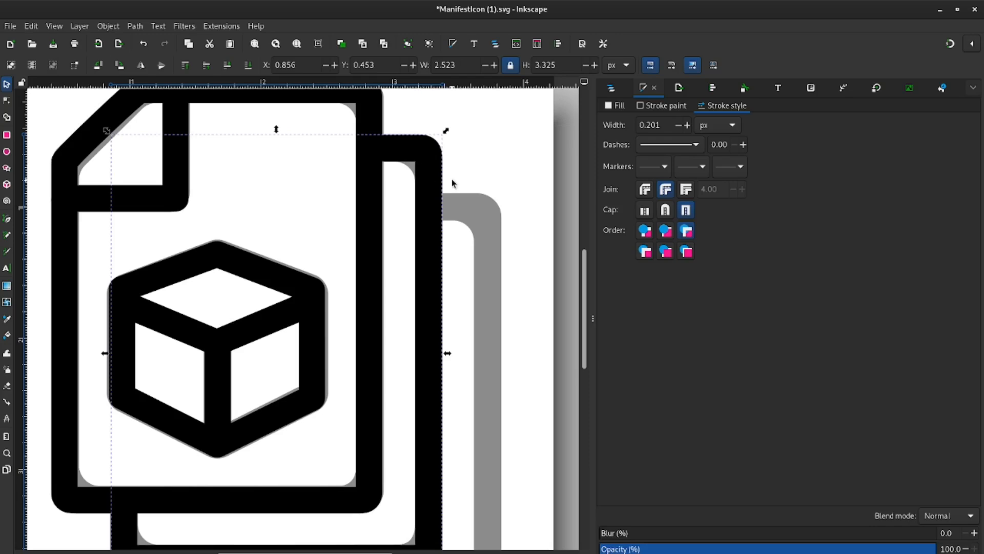
key(Right)
key(Left)
key(alt+Right)
key(alt+Right)
key(alt+Right)
key(alt+Right)
key(alt+Right)
key(alt+Right)
key(alt+Right)
key(alt+Right)
key(alt+Right)
key(alt+Right)
key(alt+Right)
key(alt+Right)
key(alt+Right)
key(alt+Right)
key(alt+Right)
key(alt+Right)
key(alt+Right)
key(alt+Right)
key(alt+Right)
key(alt+Right)
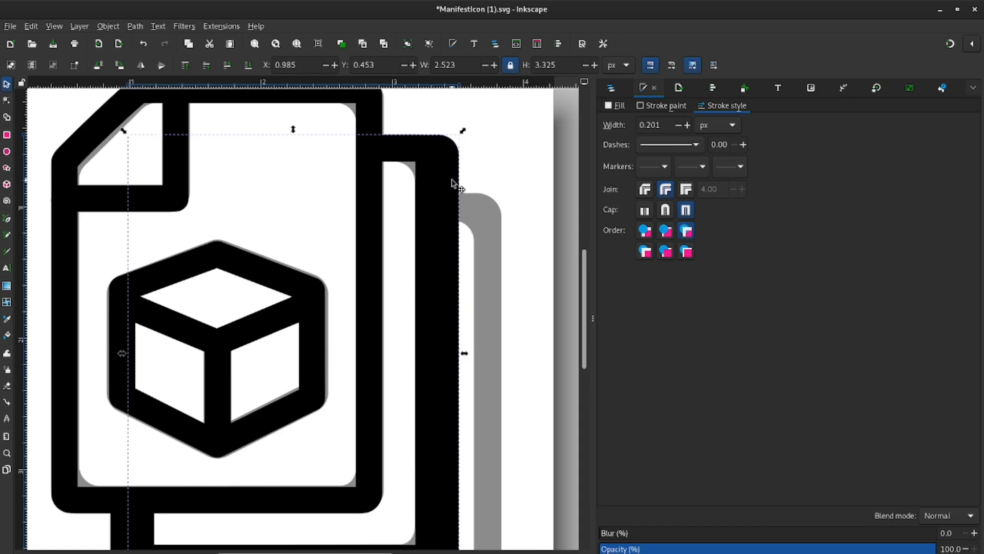
key(alt+Right)
key(alt+Right)
key(alt+Right)
key(alt+Right)
key(alt+Right)
key(alt+Right)
key(alt+Right)
key(alt+Right)
key(alt+Right)
key(alt+Right)
key(alt+Right)
key(alt+Right)
key(alt+Right)
key(alt+Right)
key(alt+Right)
key(alt+Right)
key(alt+Right)
key(alt+Right)
key(alt+Right)
key(alt+Right)
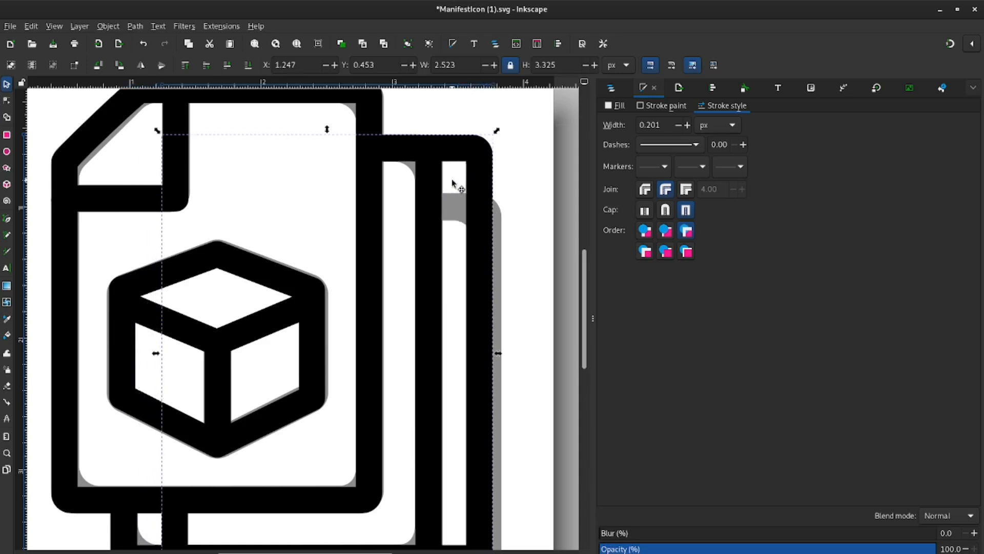
key(alt+Right)
key(alt+Right)
key(alt+Right)
key(alt+Right)
key(alt+Right)
key(alt+Right)
key(alt+Right)
key(alt+Right)
key(alt+Right)
key(alt+Right)
key(alt+Right)
key(alt+Right)
Lower the copied page outline to Y 0.902 px to match the grey third page.
key(alt+Down)
key(alt+Down)
key(alt+Down)
key(alt+Down)
key(alt+Down)
key(alt+Down)
key(alt+Down)
key(alt+Down)
key(alt+Down)
key(alt+Down)
key(alt+Down)
key(alt+Down)
key(alt+Down)
key(alt+Down)
key(alt+Down)
key(alt+Down)
key(alt+Down)
key(alt+Down)
key(alt+Down)
key(alt+Down)
key(alt+Down)
key(alt+Down)
key(alt+Down)
key(alt+Down)
key(alt+Down)
key(alt+Down)
key(alt+Down)
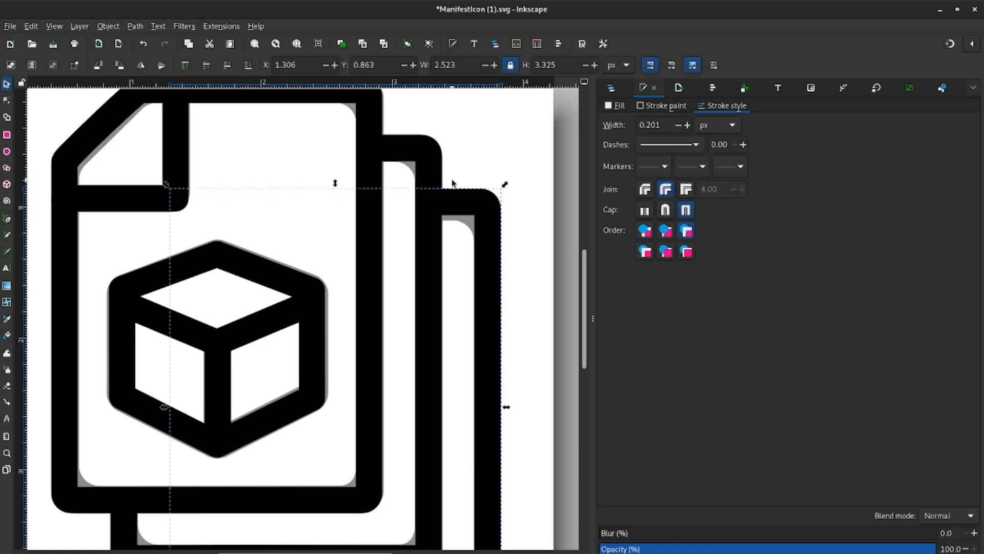
scroll(451, 179, up, 4)
click(333, 170)
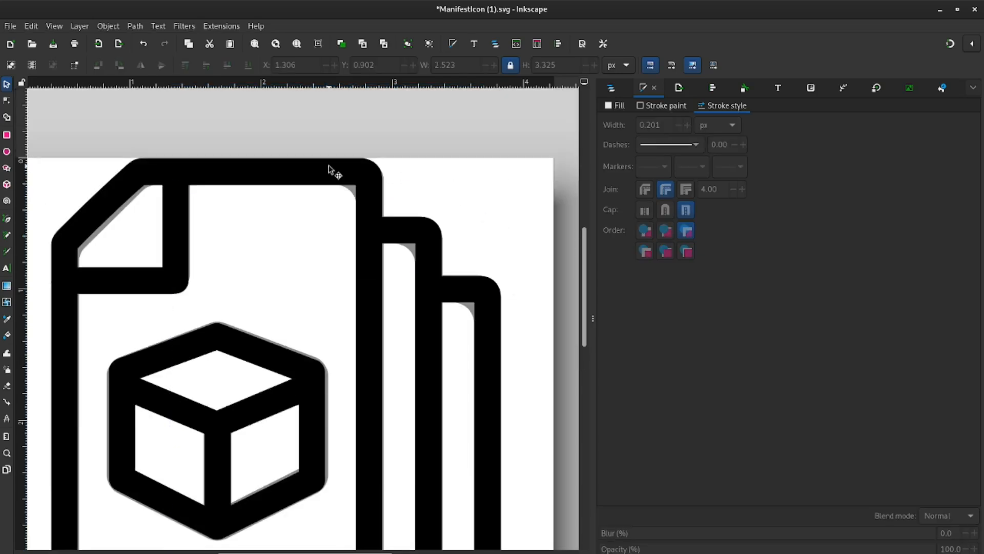
Enable snapping and set the lower node of the front page's diagonal corner at X 0.503, Y 0.685 px.
scroll(421, 171, down, 4)
scroll(424, 176, up, 3)
drag(217, 113, 216, 112)
click(950, 46)
drag(218, 113, 219, 119)
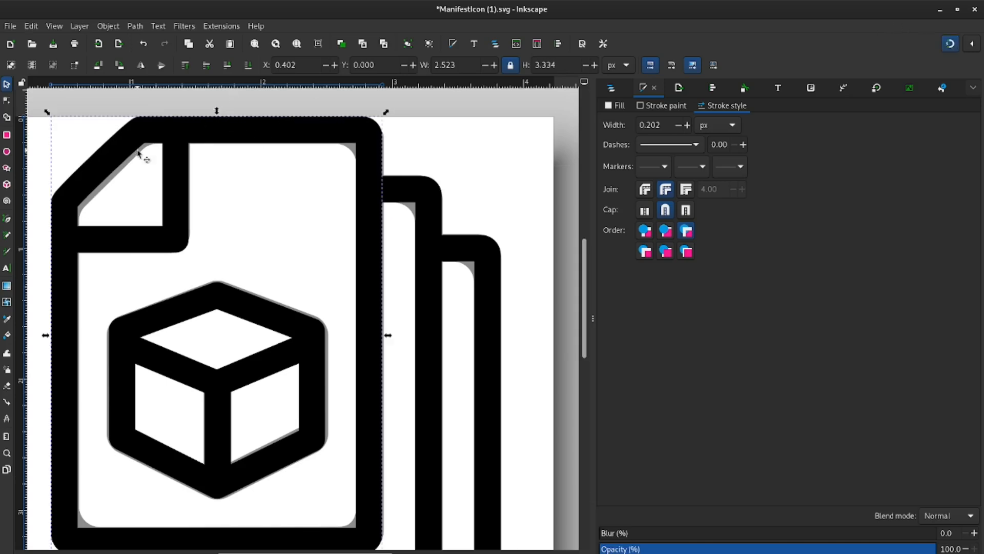
double_click(145, 131)
drag(145, 131, 48, 156)
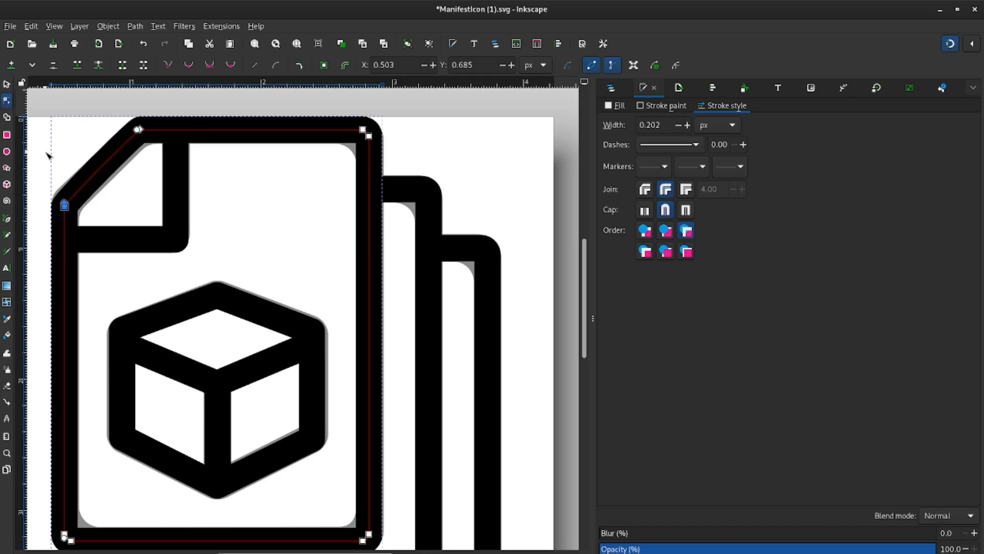
Move the upper node of the front page's diagonal corner to X 1.101, Y 0.101 px and deselect the outline.
click(139, 130)
drag(144, 132, 79, 120)
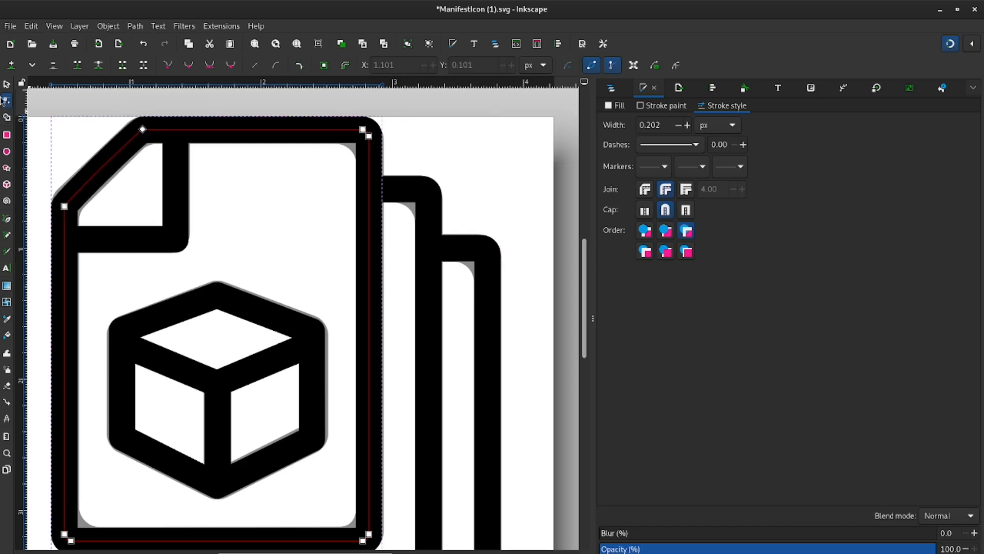
click(7, 84)
click(71, 95)
Inspect the complete three-page icon against the grey original with the side dialogs hidden.
scroll(558, 281, down, 2)
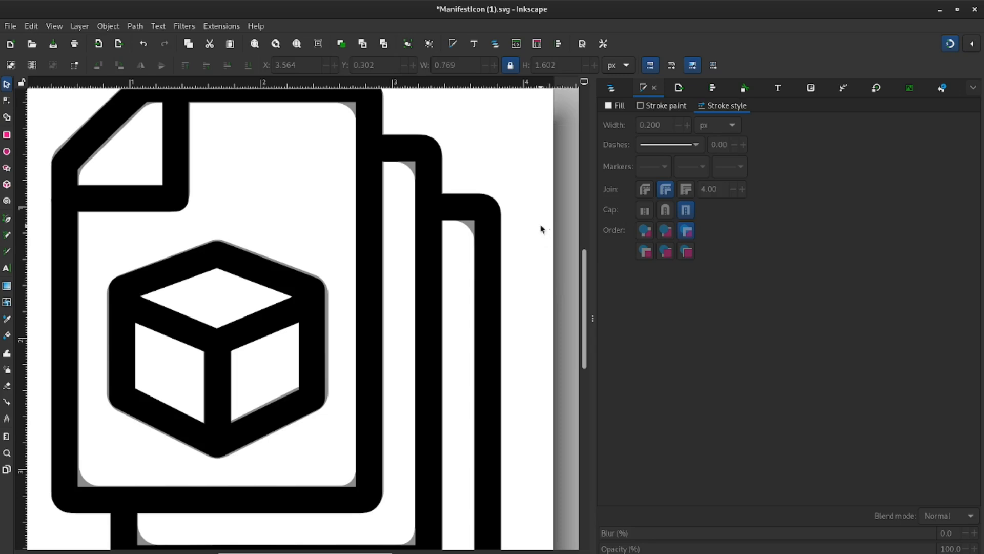
scroll(541, 229, up, 1)
click(593, 319)
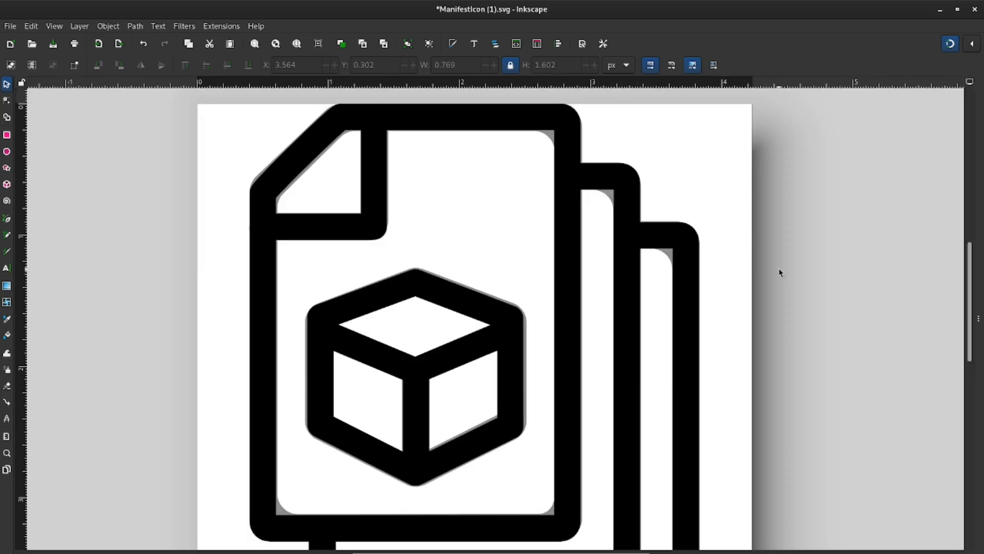
scroll(779, 272, up, 3)
key(minus)
mouse_move(759, 319)
mouse_down()
mouse_move(679, 198)
mouse_move(714, 244)
mouse_up()
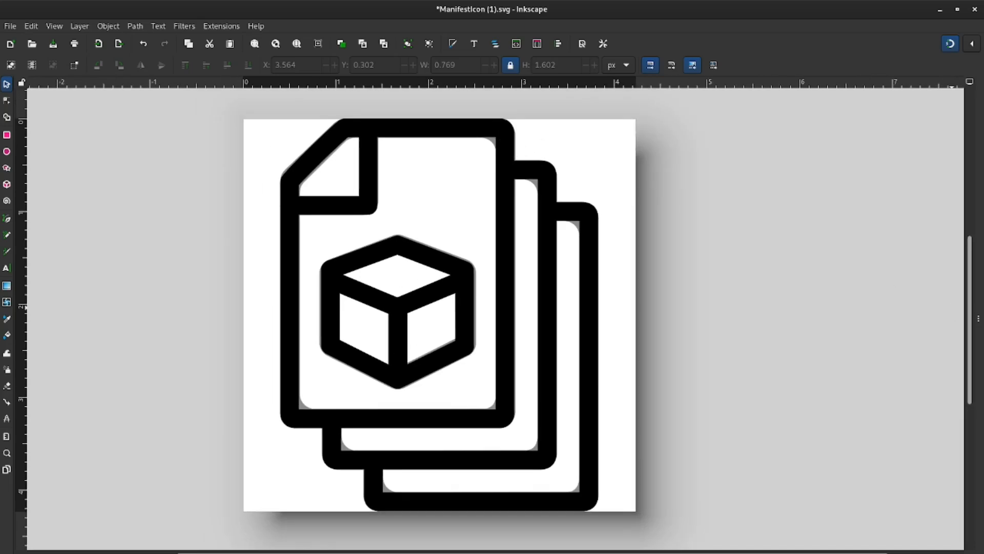
Switch to the browser, review the stroke alignment and Corners rules in icon-rules.md, highlight the interior corners rule, and return to Inkscape.
key(alt+Tab)
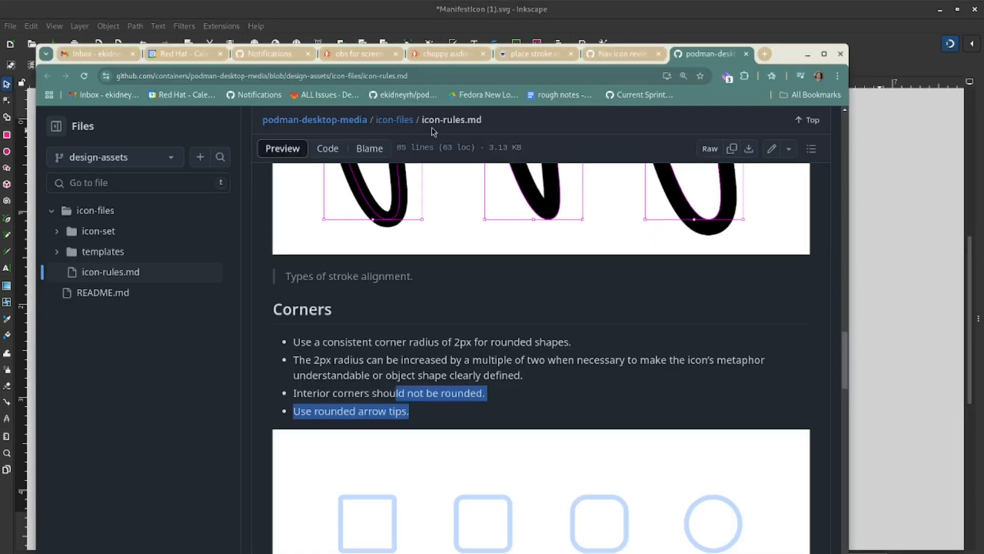
scroll(576, 303, up, 4)
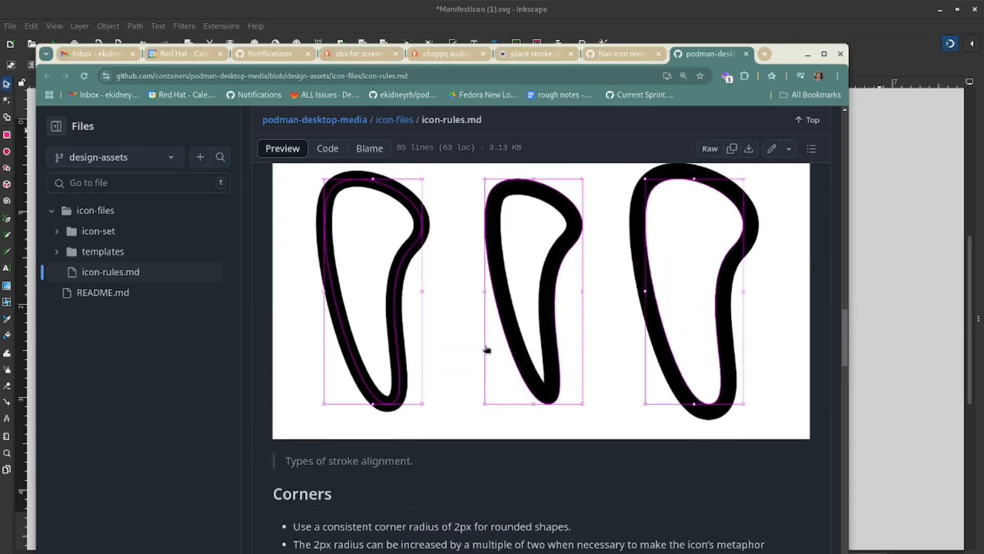
scroll(487, 350, up, 1)
scroll(546, 407, down, 1)
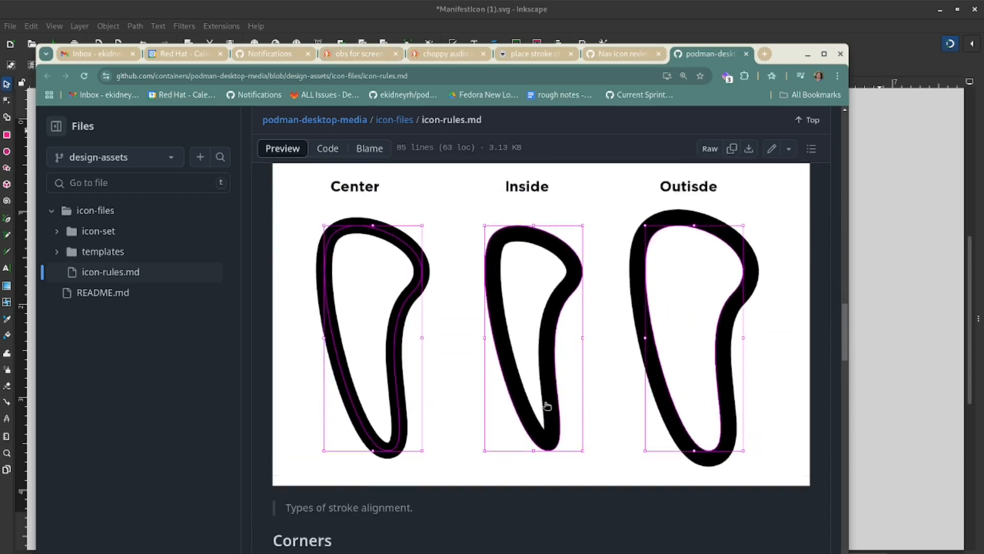
scroll(547, 407, down, 1)
scroll(370, 399, down, 6)
scroll(427, 376, down, 1)
scroll(426, 376, up, 5)
scroll(426, 376, down, 4)
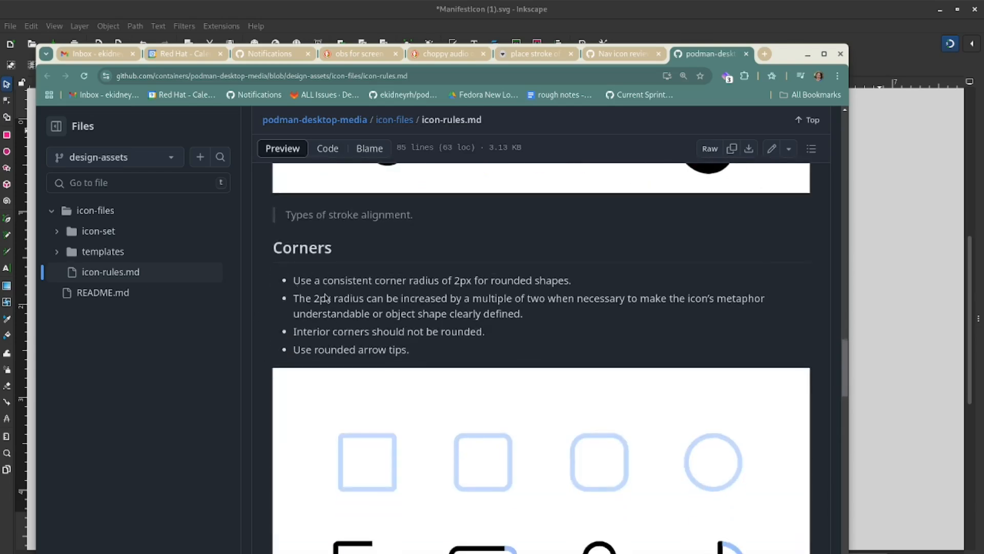
drag(299, 334, 486, 333)
click(872, 310)
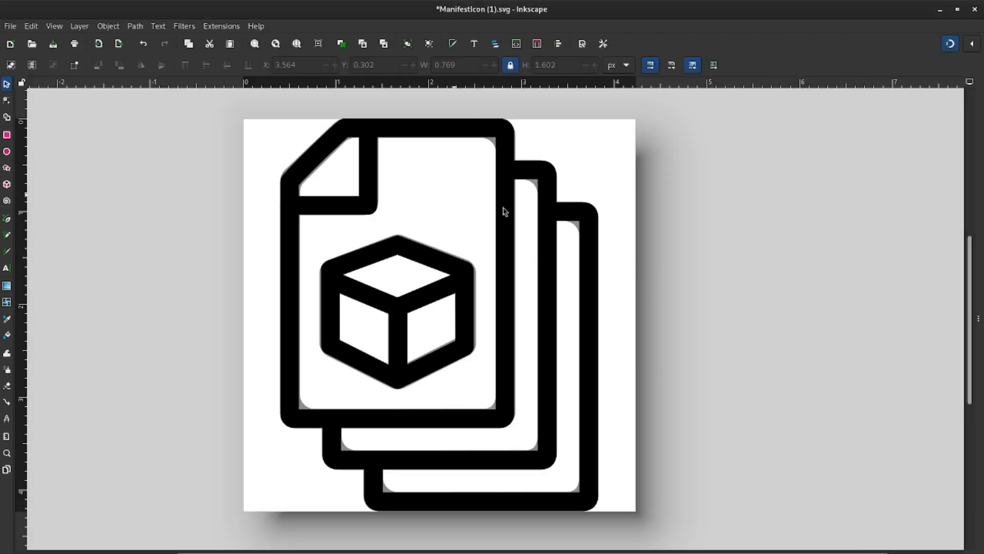
Combine all the icon's outlines into one path and give it round stroke caps.
drag(732, 519, 211, 93)
click(135, 27)
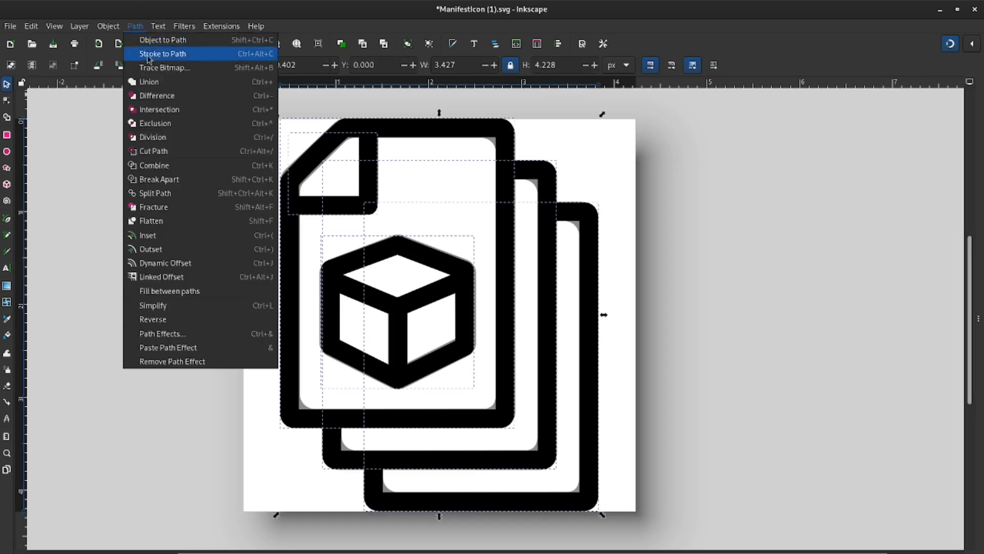
click(189, 167)
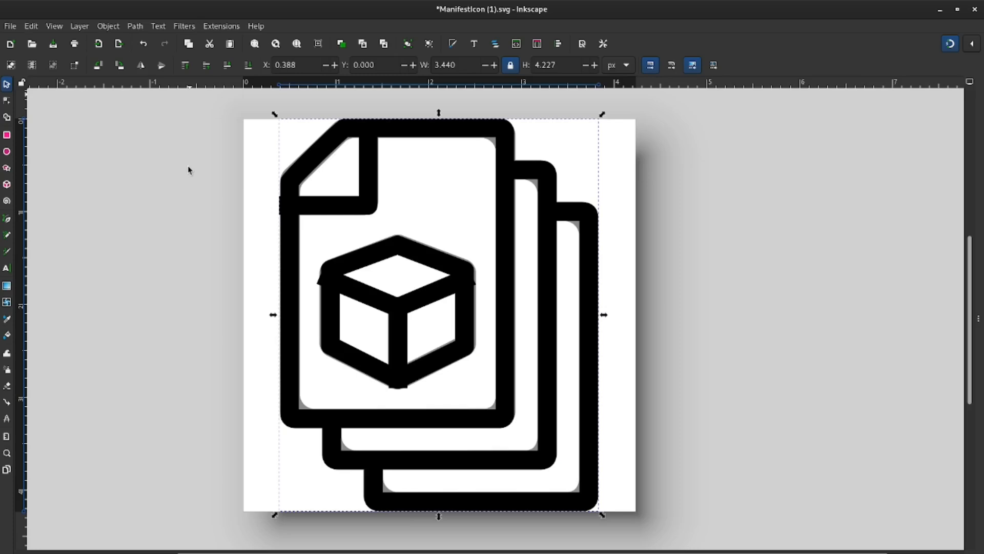
key(ctrl+shift+f)
click(666, 212)
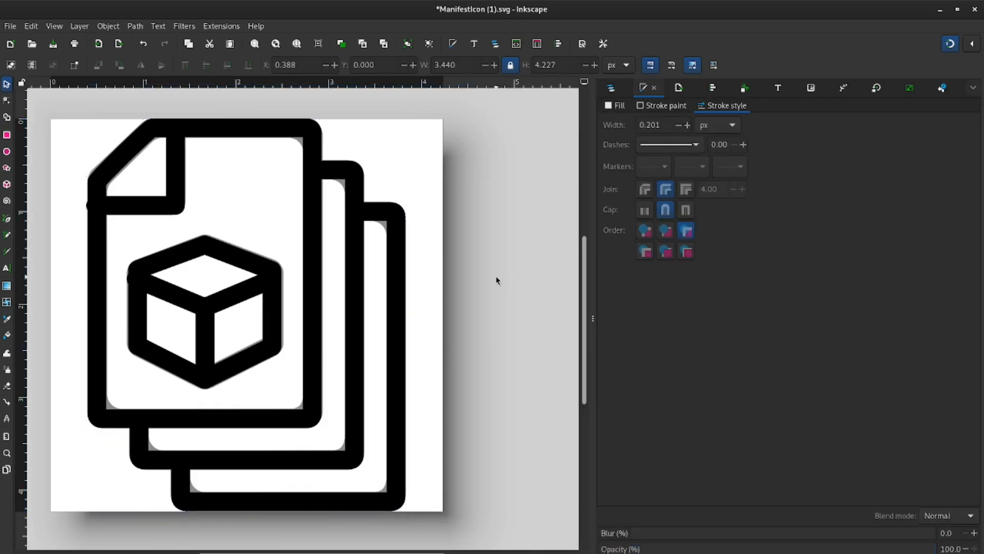
Nudge the fold line's end node on the front page's vertical edge inward to X 0.511 px.
key(n)
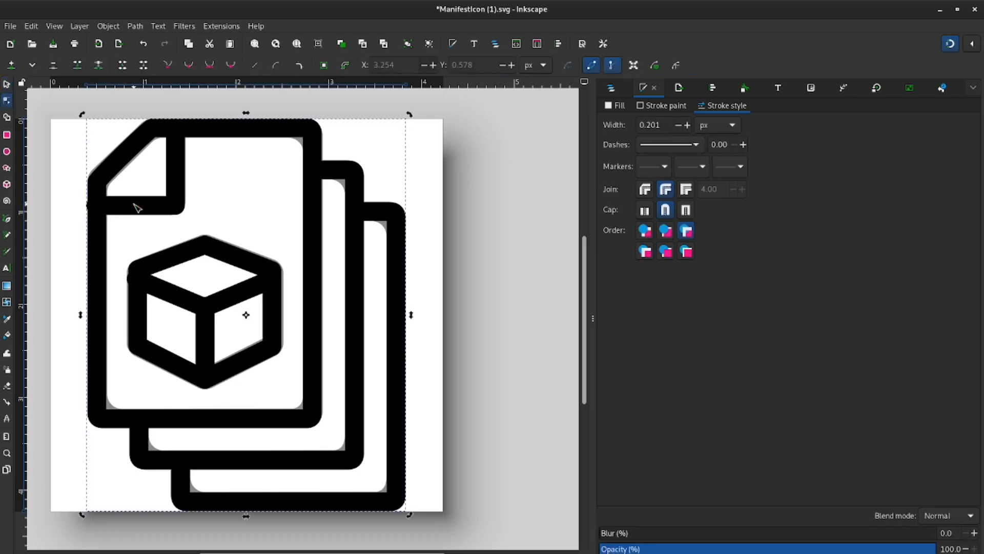
click(96, 205)
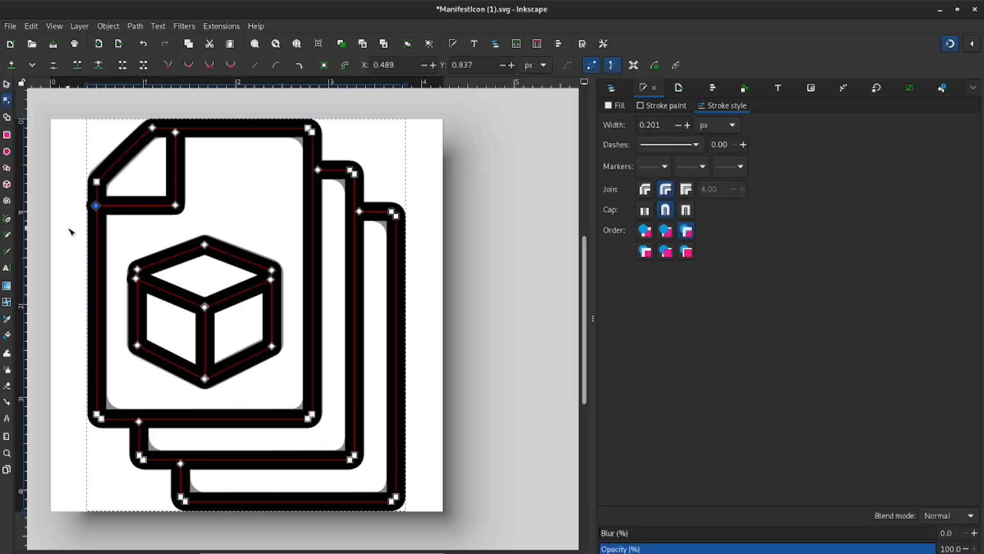
key(Right)
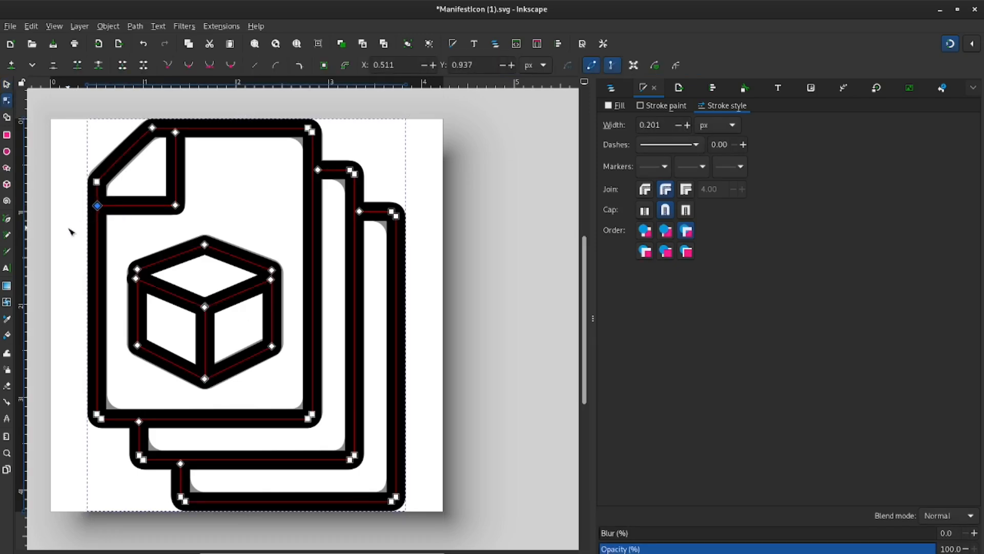
click(73, 226)
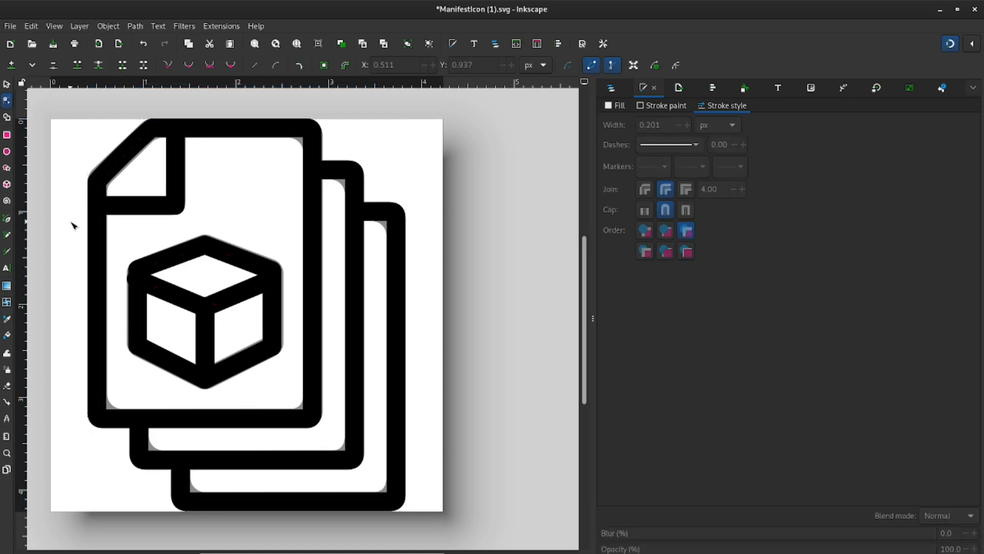
drag(73, 229, 90, 218)
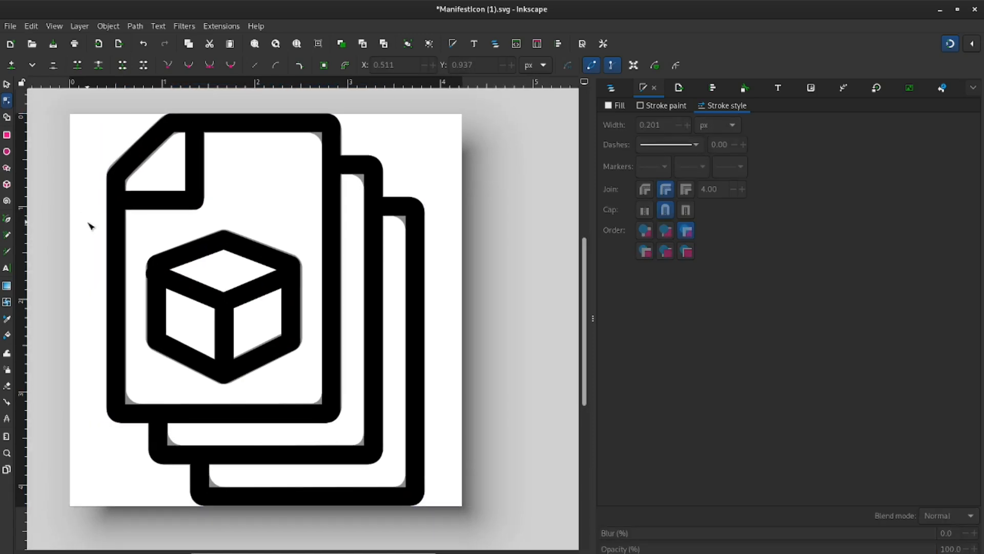
Nudge the protruding end node at the cube's upper corner inward to X 0.953, Y 1.738 px.
click(593, 319)
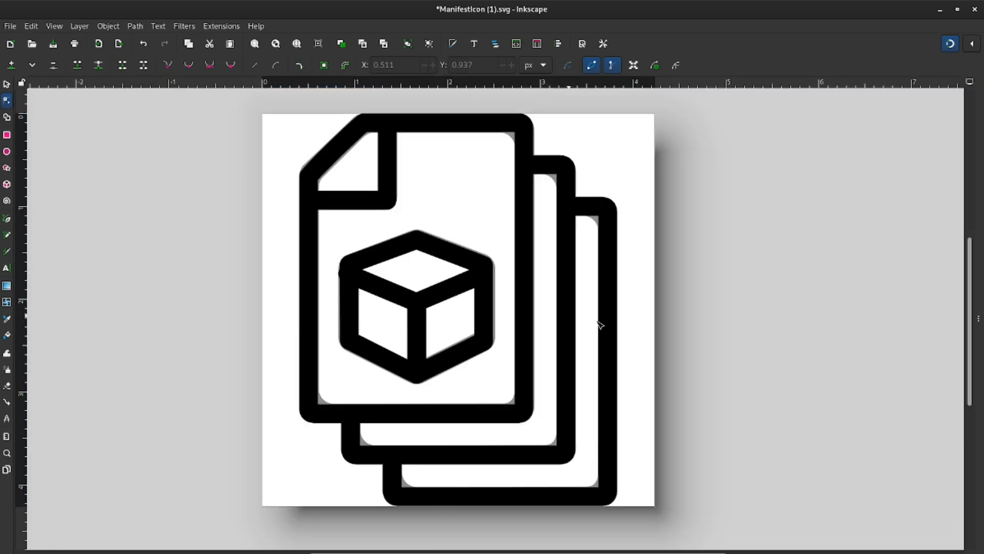
key(plus)
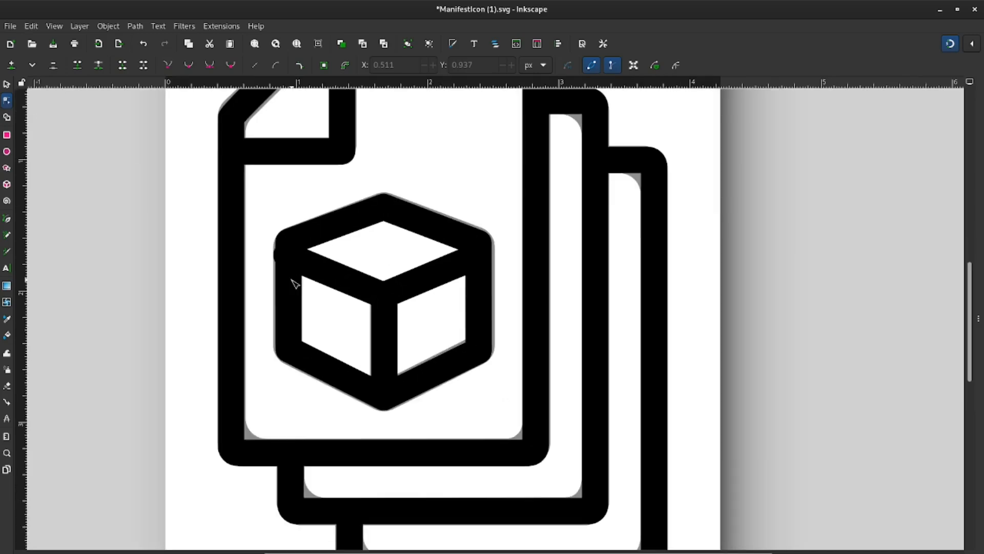
click(286, 255)
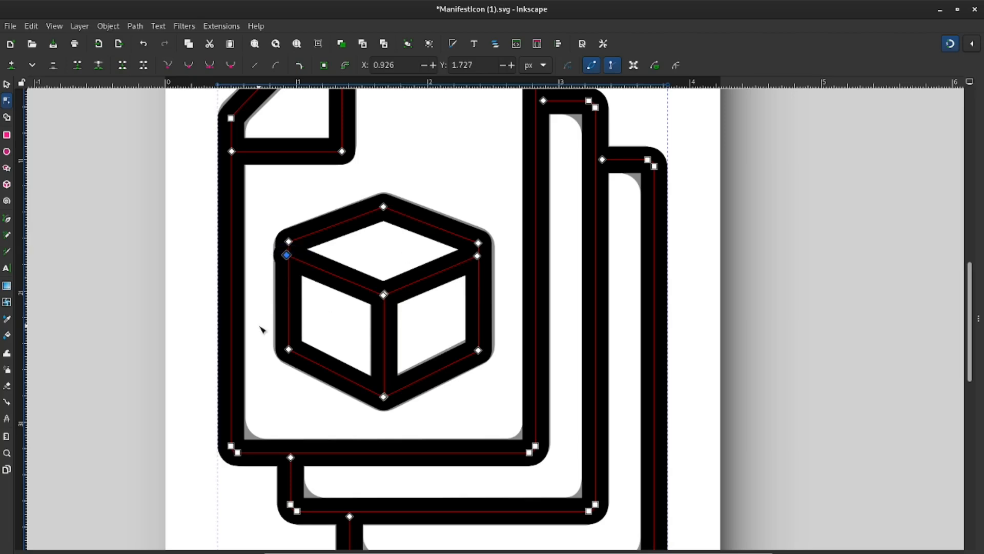
key(Right)
key(Right)
key(Right)
key(Down)
key(Down)
click(750, 267)
scroll(803, 332, down, 4)
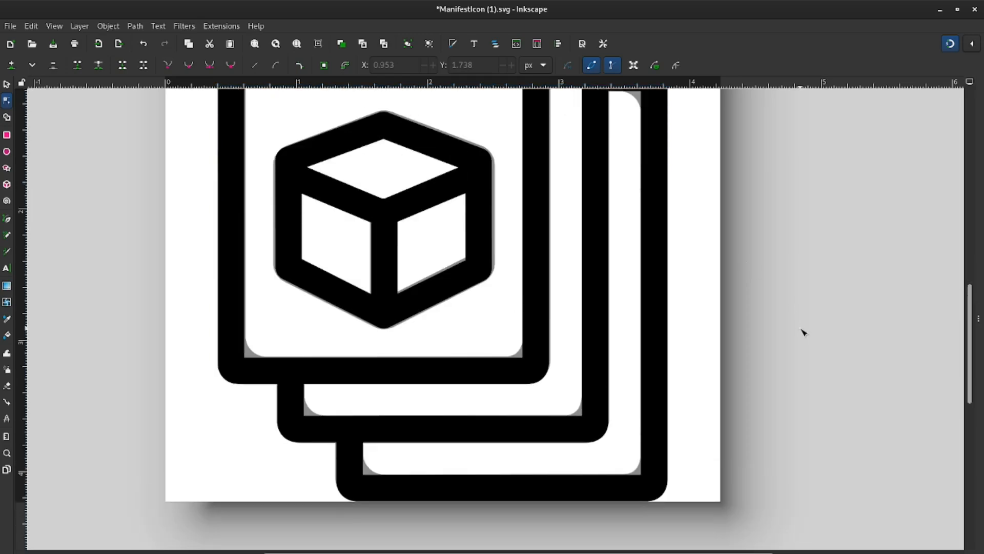
scroll(803, 332, up, 8)
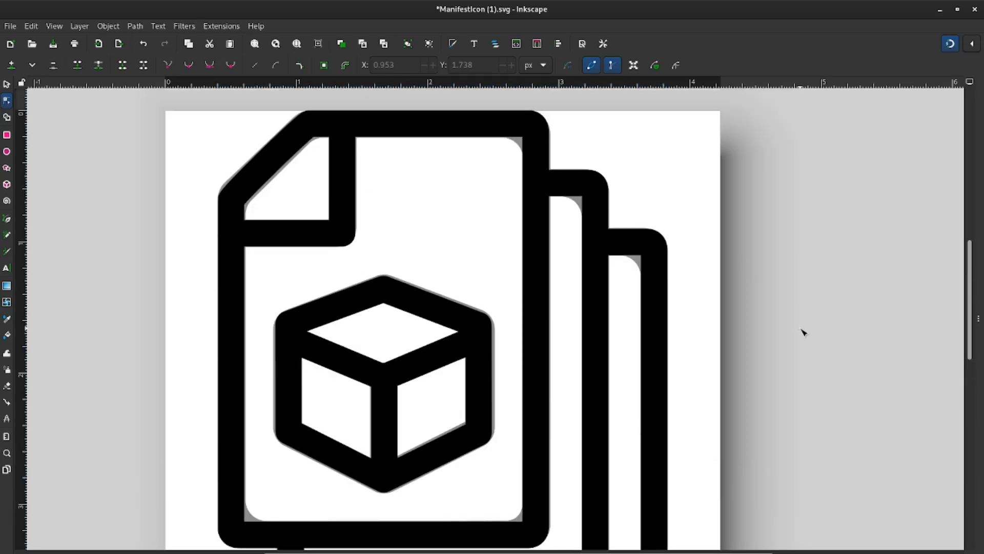
click(538, 179)
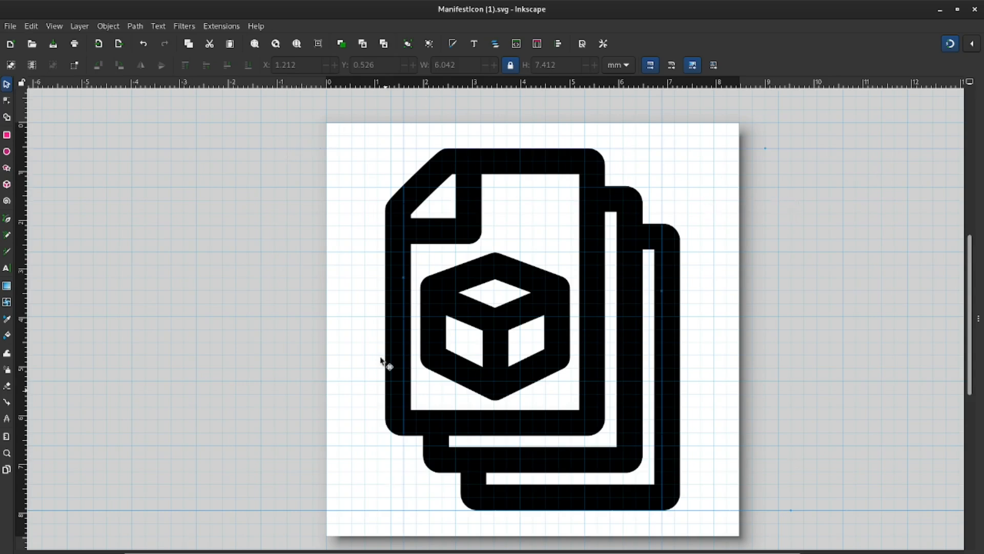
Select the icon path in the gridded document, show its nodes, and examine its stroke style settings.
click(596, 223)
click(595, 219)
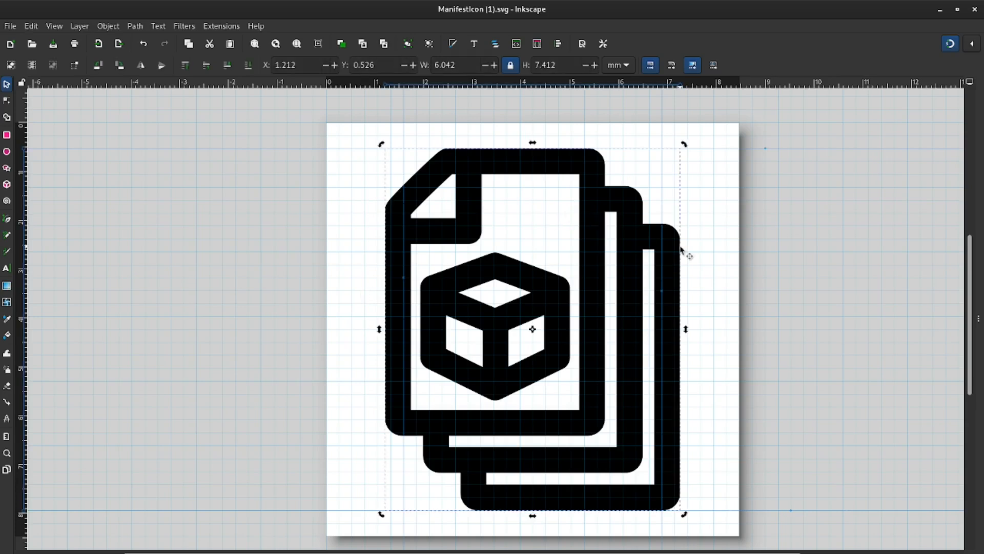
double_click(642, 244)
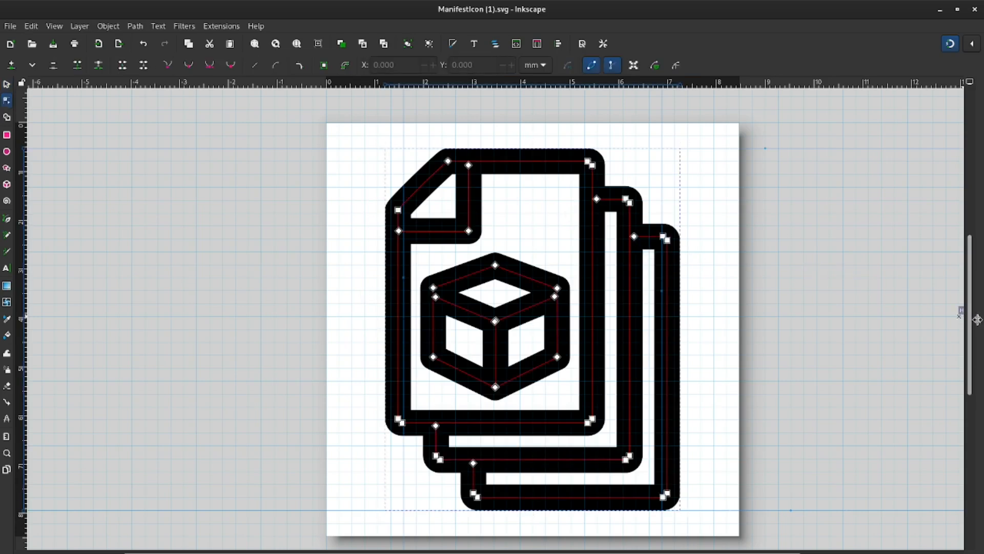
key(ctrl+shift+a)
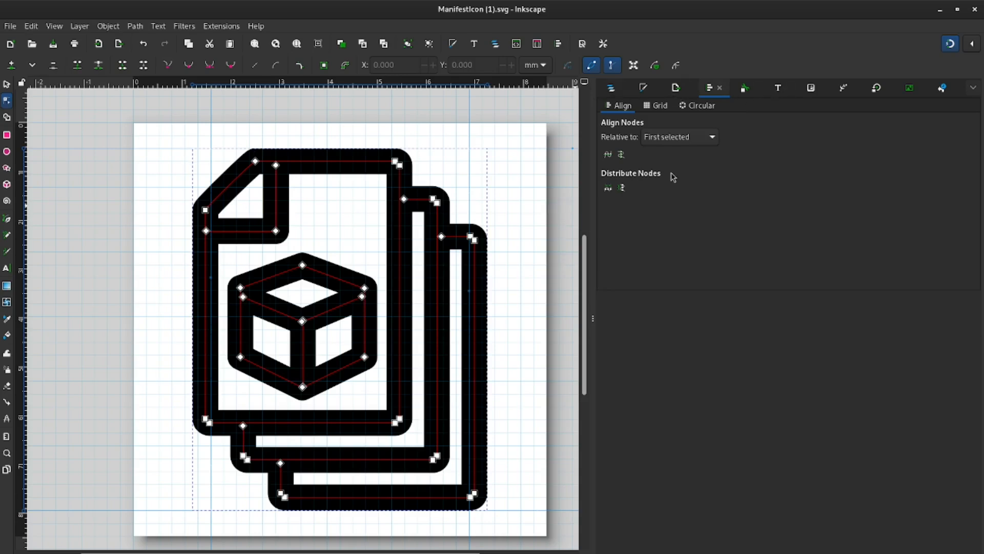
click(667, 90)
click(656, 95)
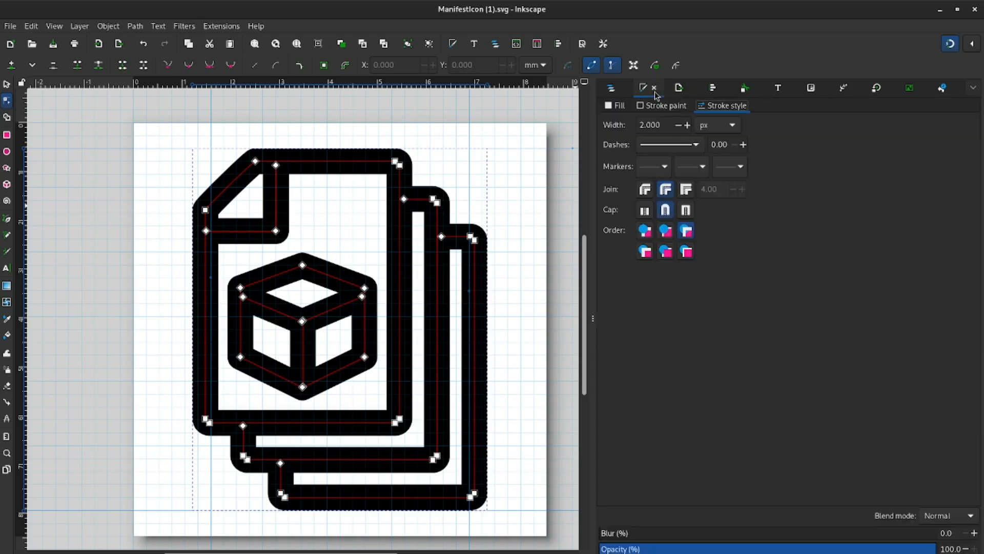
Try a stroke width of 0.2 px on the icon path, undo it and deselect the path.
click(660, 123)
drag(664, 127, 637, 128)
key(Return)
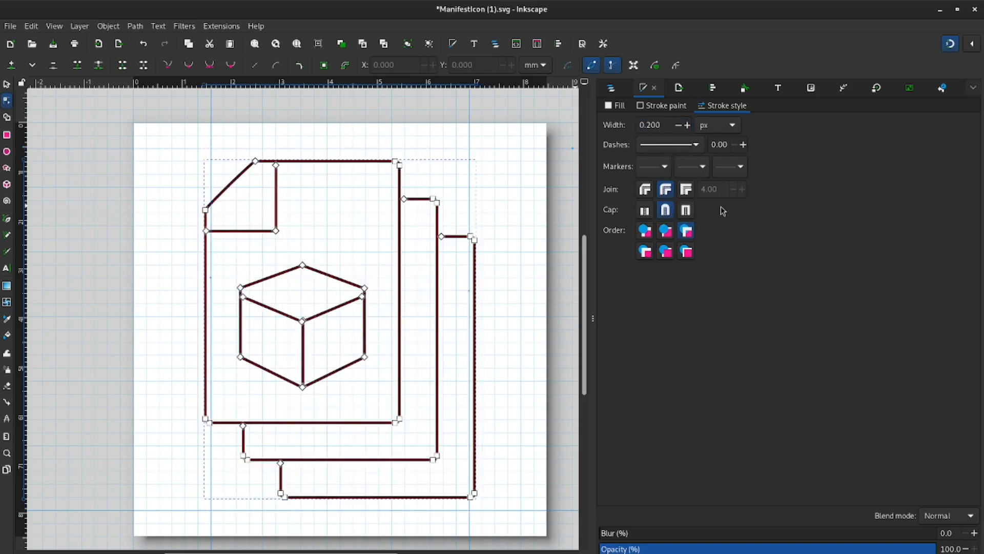
key(ctrl+z)
key(Escape)
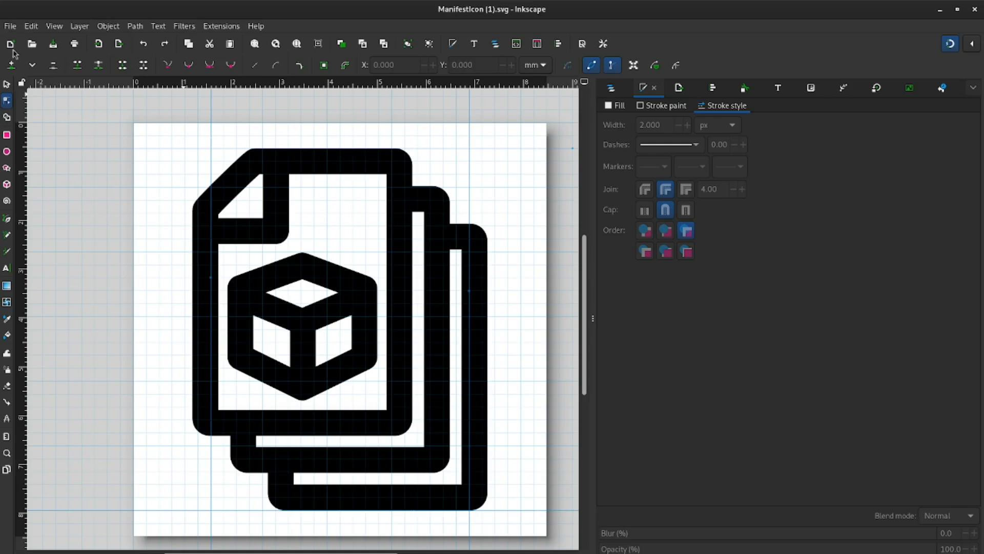
Select the whole icon and thin its stroke gradually to about 0.3 px to compare line weights.
click(7, 85)
drag(149, 123, 509, 546)
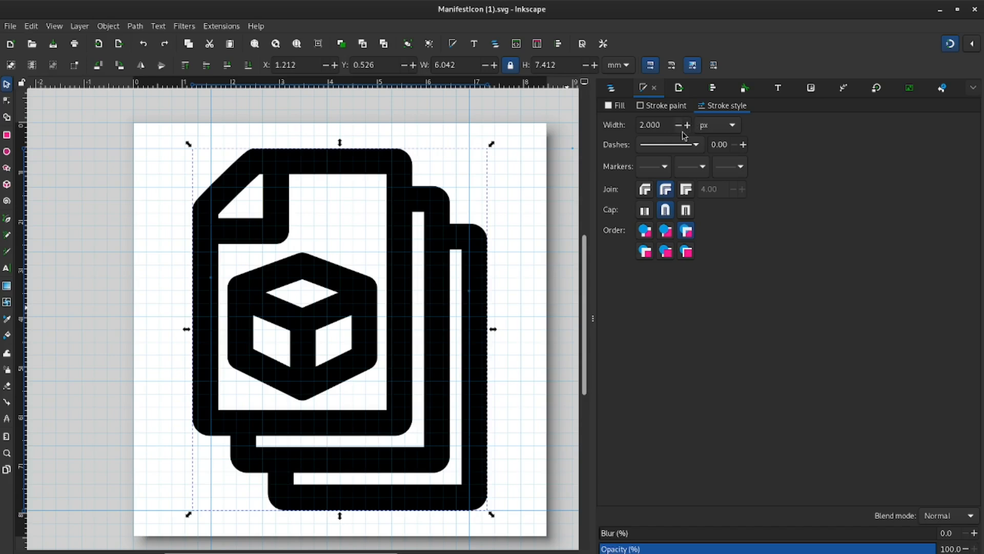
scroll(682, 132, down, 11)
scroll(684, 134, down, 6)
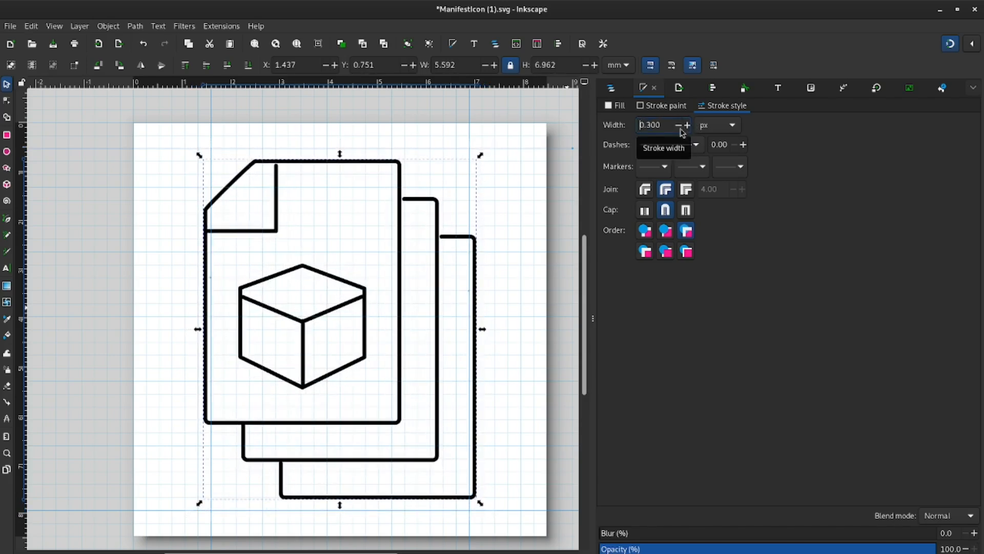
scroll(683, 133, down, 3)
Thicken the icon's stroke gradually to about 3.5 px to test a heavy line weight.
scroll(686, 128, up, 2)
scroll(687, 128, up, 11)
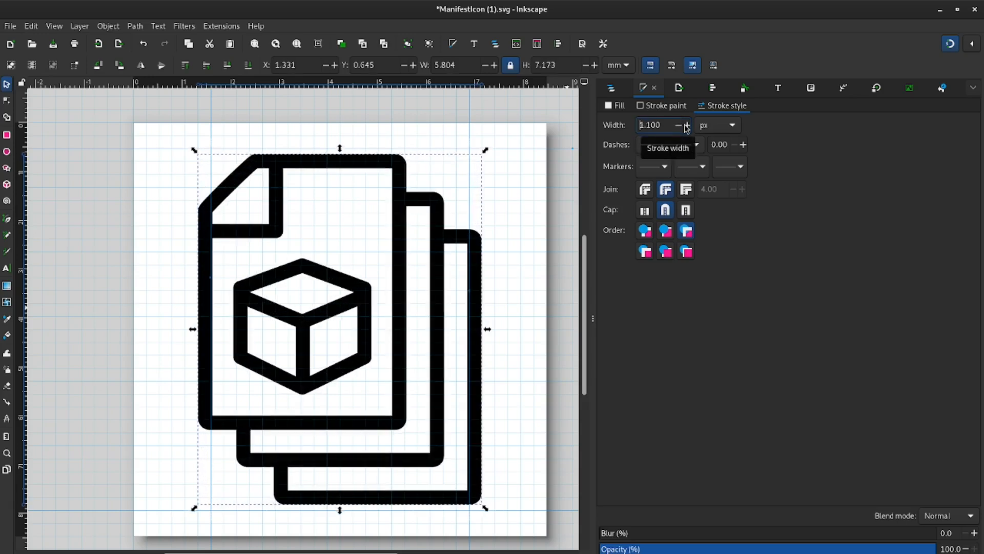
scroll(687, 128, up, 20)
scroll(683, 129, down, 5)
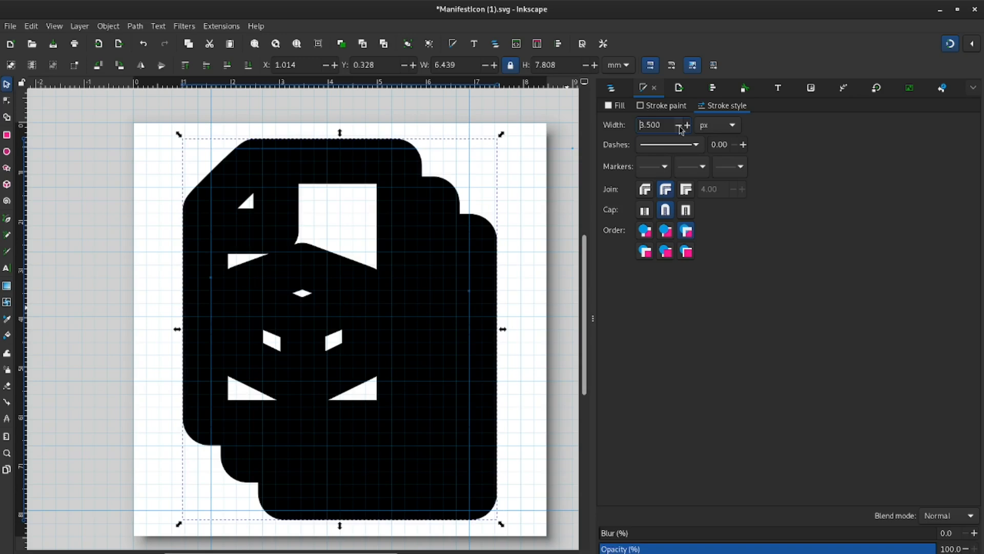
Reduce the icon's stroke width gradually to 1 px to test a lighter line weight.
scroll(682, 130, down, 9)
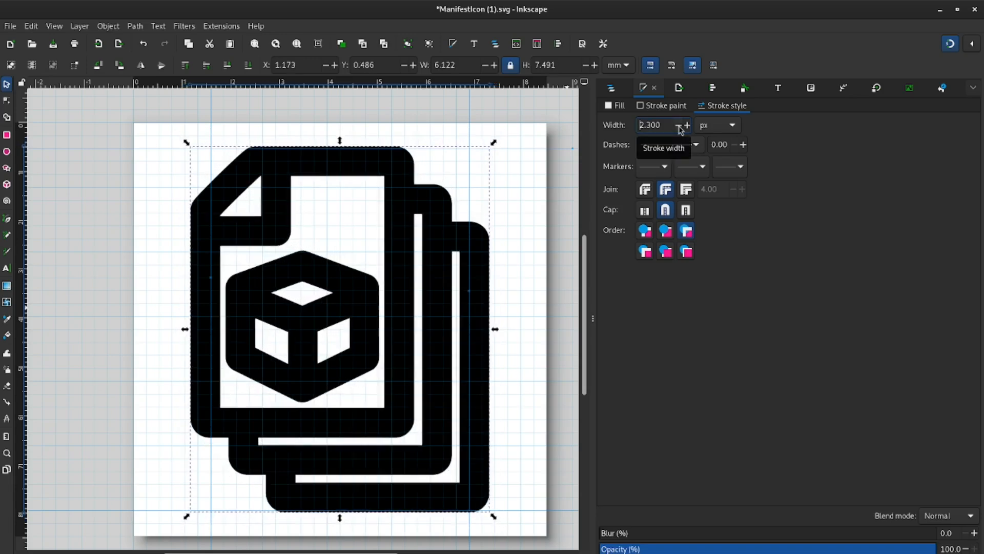
scroll(681, 129, down, 11)
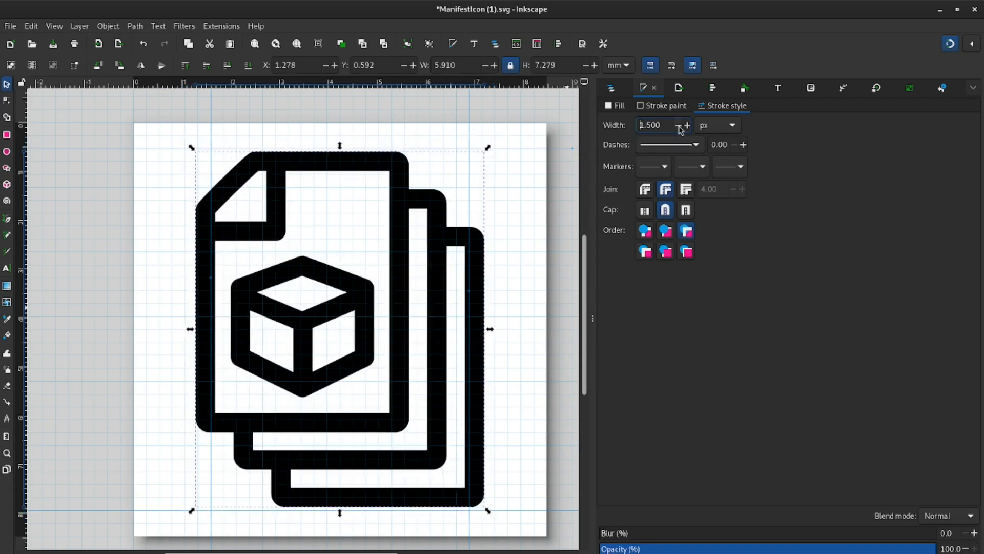
scroll(681, 129, down, 2)
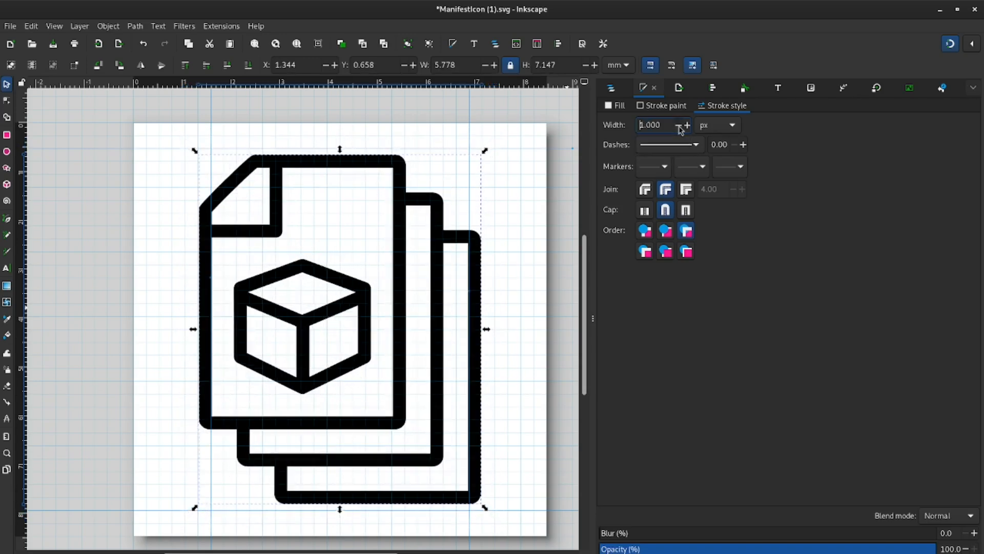
click(525, 193)
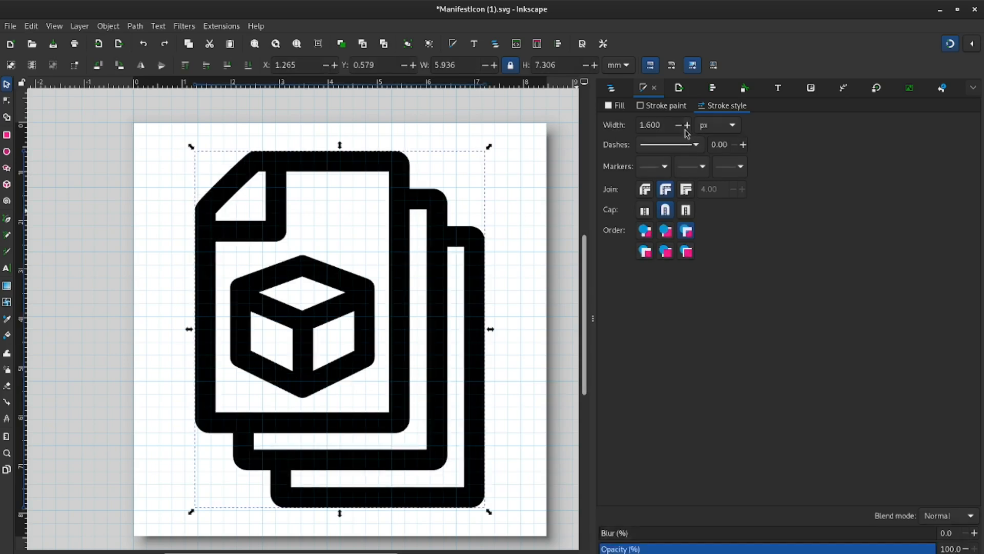
Set the icon's stroke width to 2 px, deselect the icon and save the document.
click(687, 126)
click(686, 126)
click(687, 126)
click(687, 126)
click(496, 219)
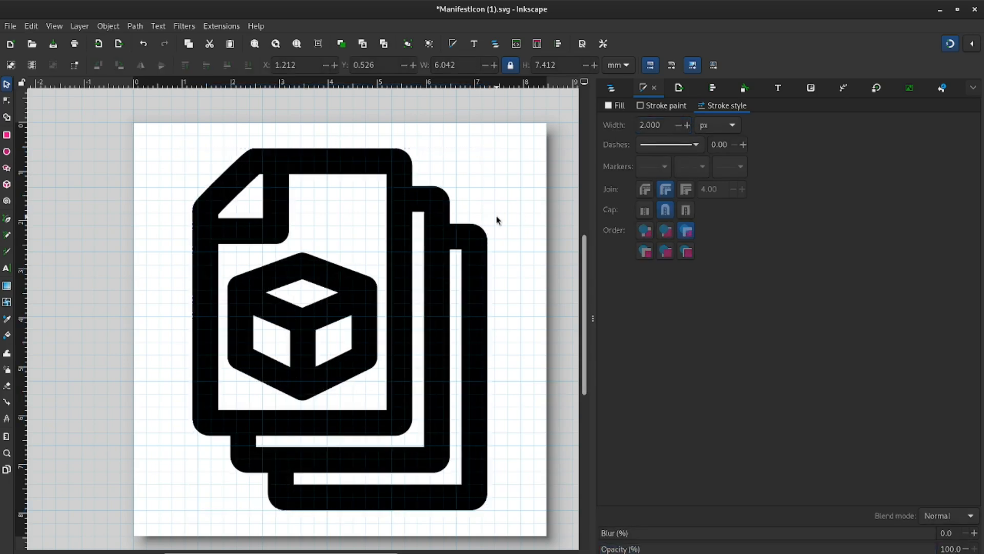
key(ctrl+s)
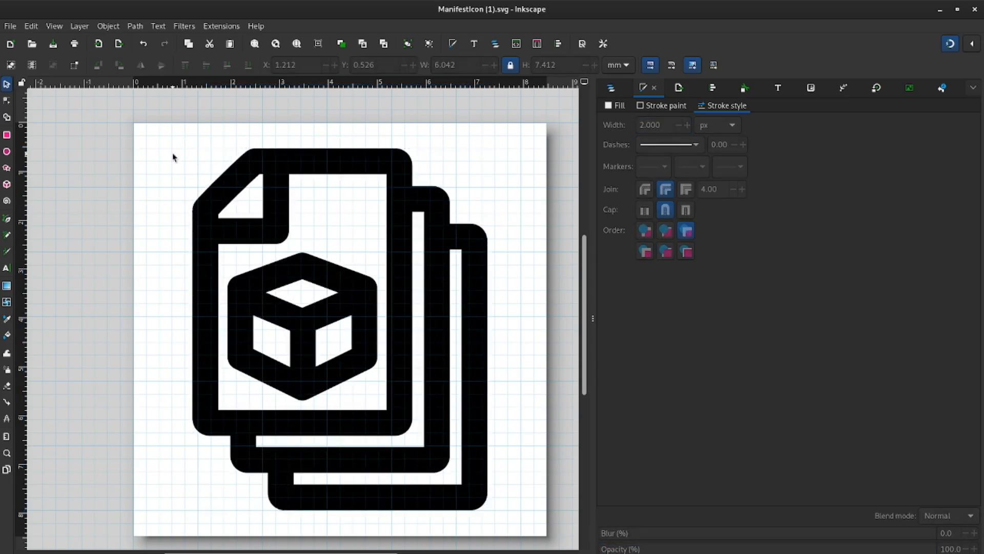